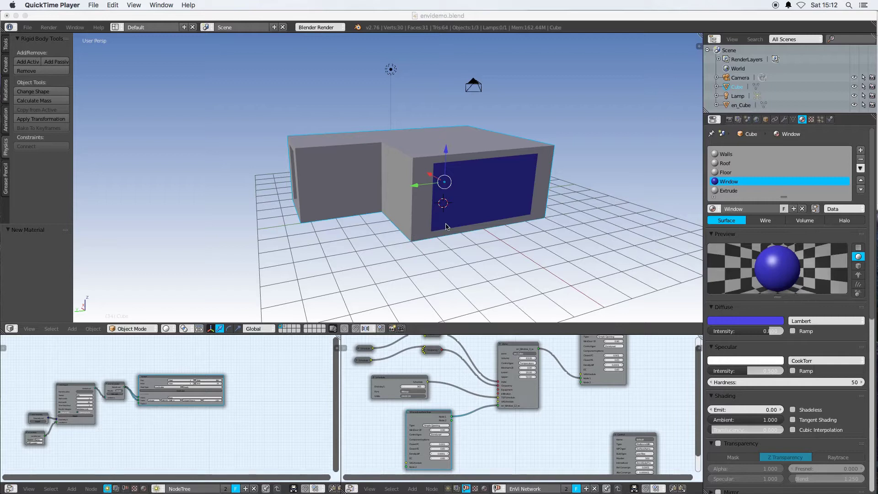
Step: Duplicate the building block, rotate the copy 180° about Z and shift it along X
left_click(364, 222)
middle_click_drag(367, 236, 506, 249)
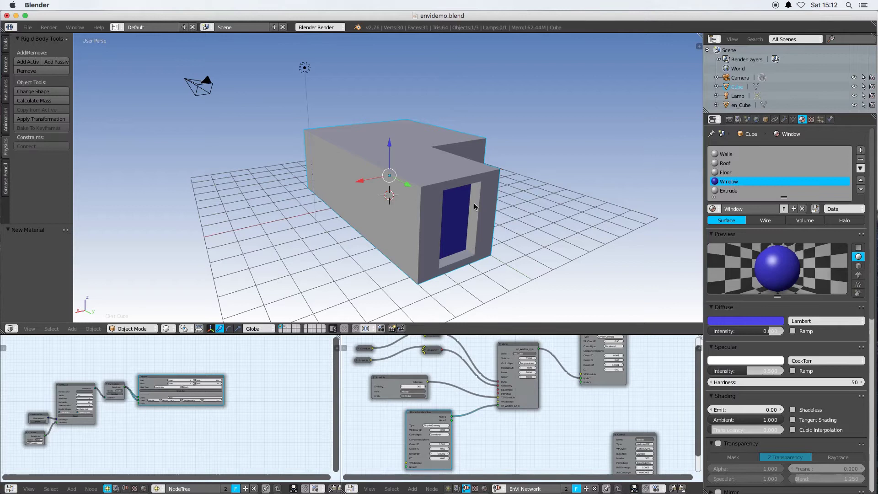
mouse_move(473, 203)
middle_mouse_down()
mouse_move(519, 210)
mouse_move(471, 219)
middle_mouse_up()
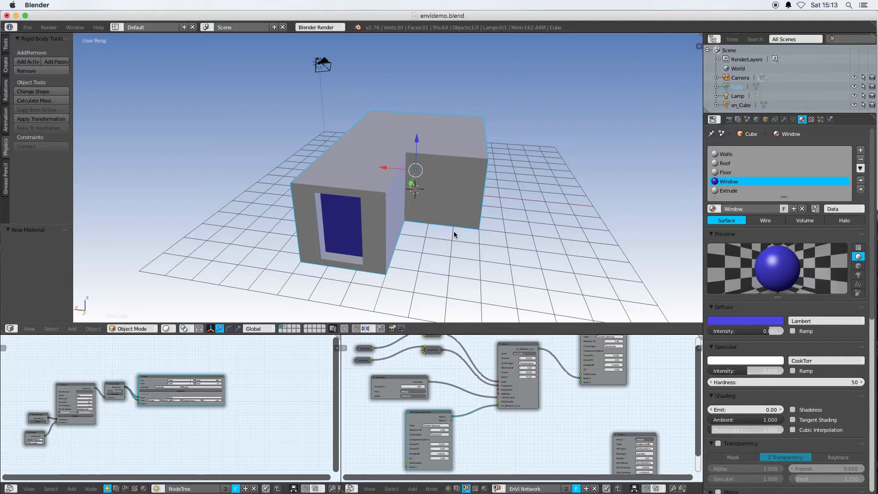
middle_click_drag(428, 241, 508, 240)
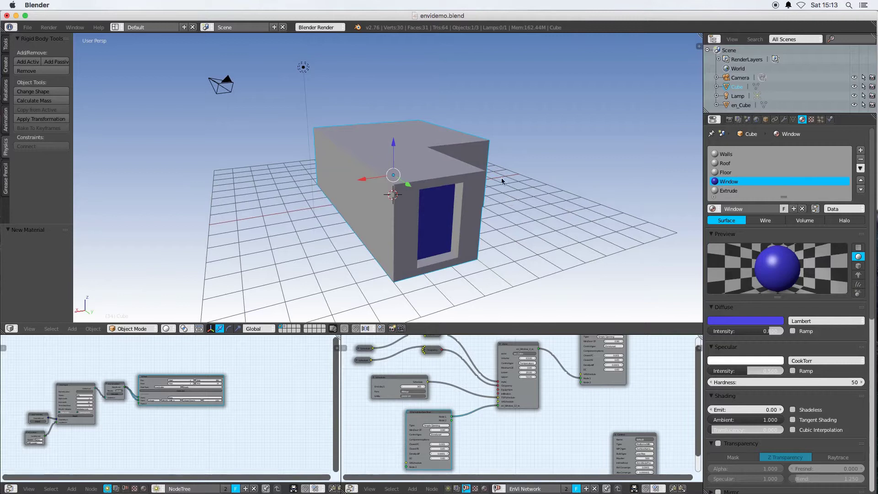
key("shift+d")
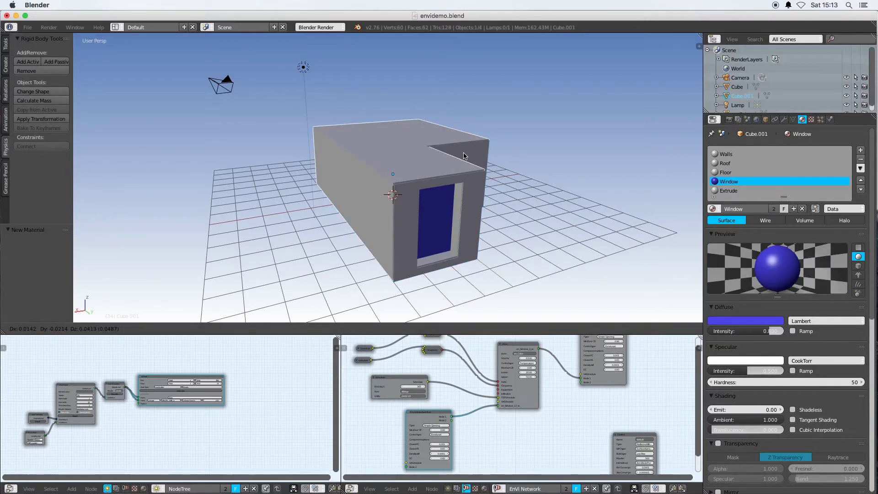
type("rz18")
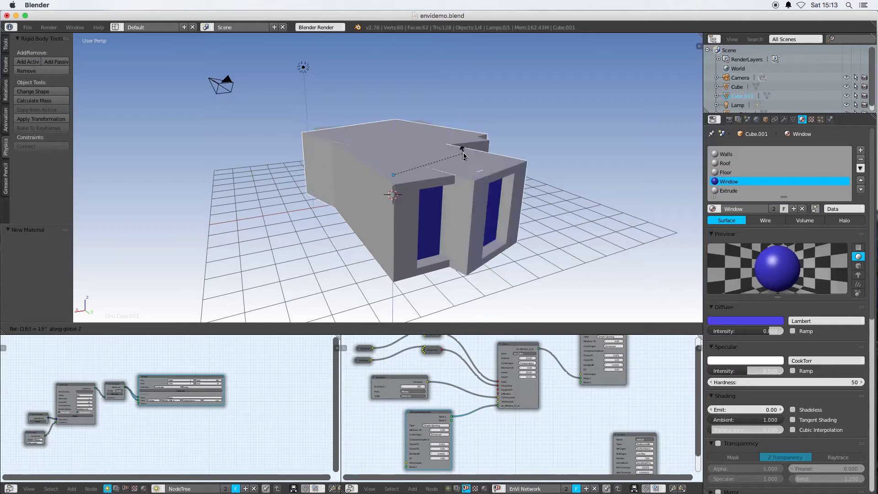
type("0")
key("Return")
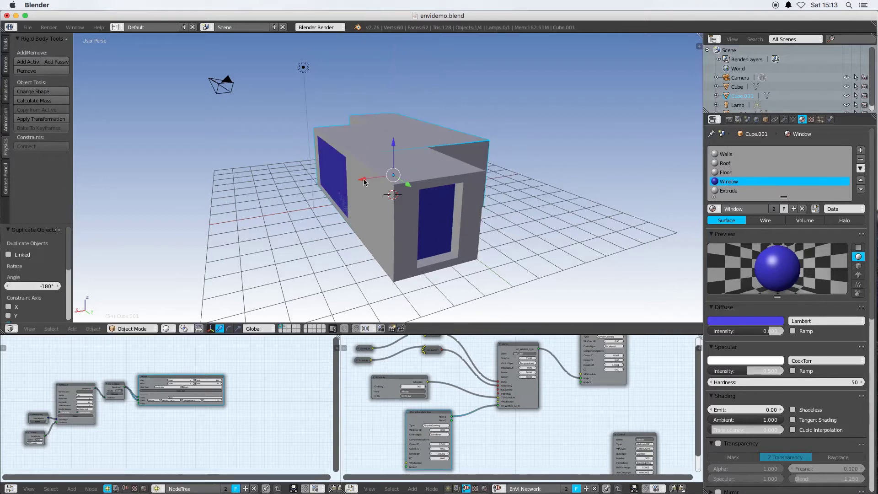
key("g")
key("x")
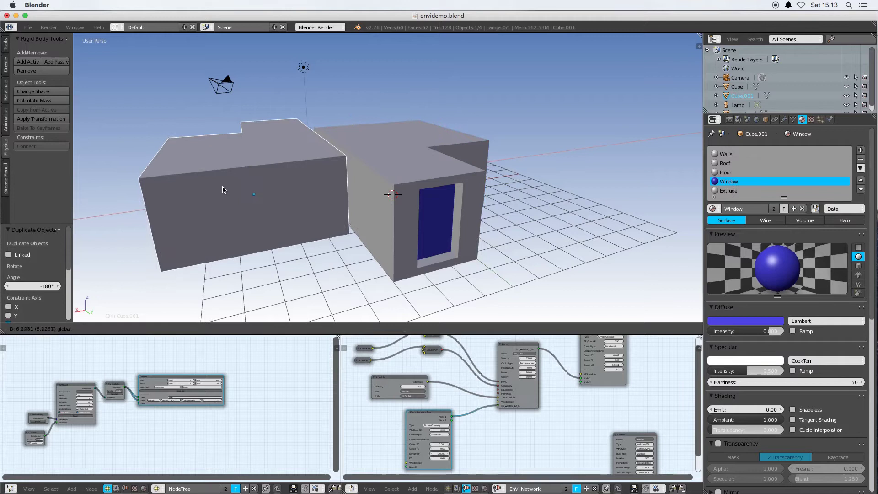
left_click(223, 189)
Step: Switch to top orthographic view and turn on snapping to vertices
middle_click_drag(222, 190, 370, 245)
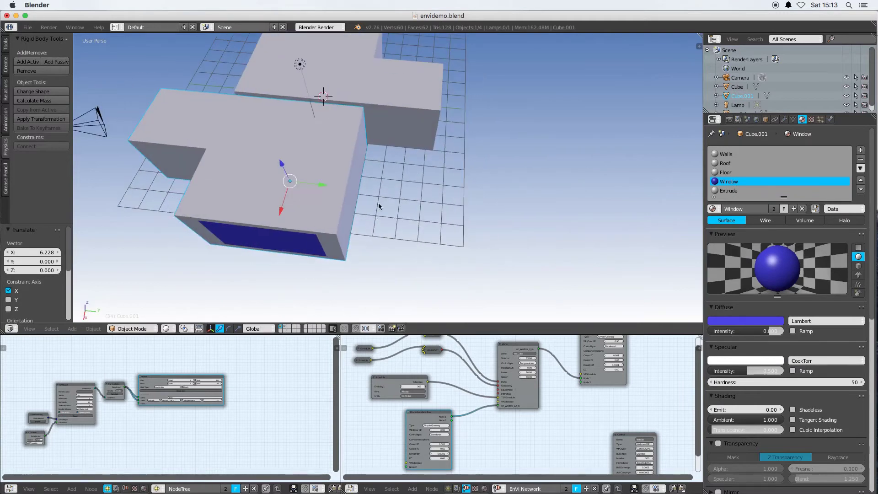
key("KP_7")
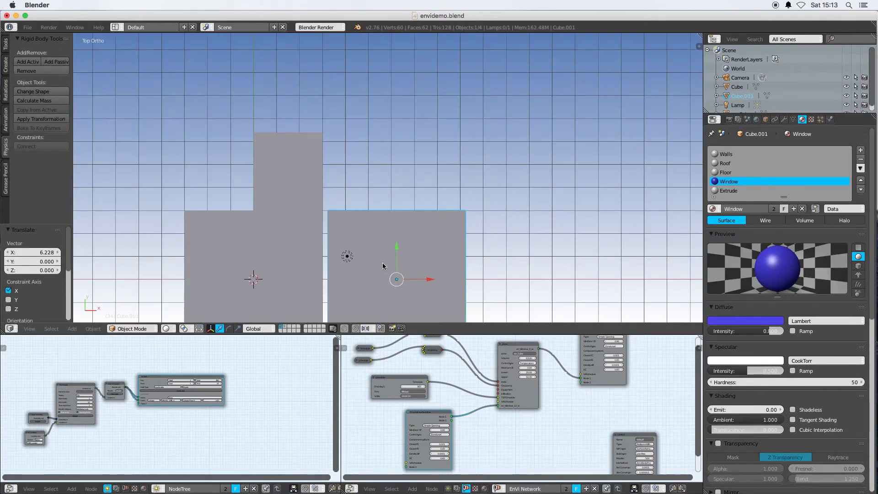
middle_click_drag(382, 262, 380, 163, "shift")
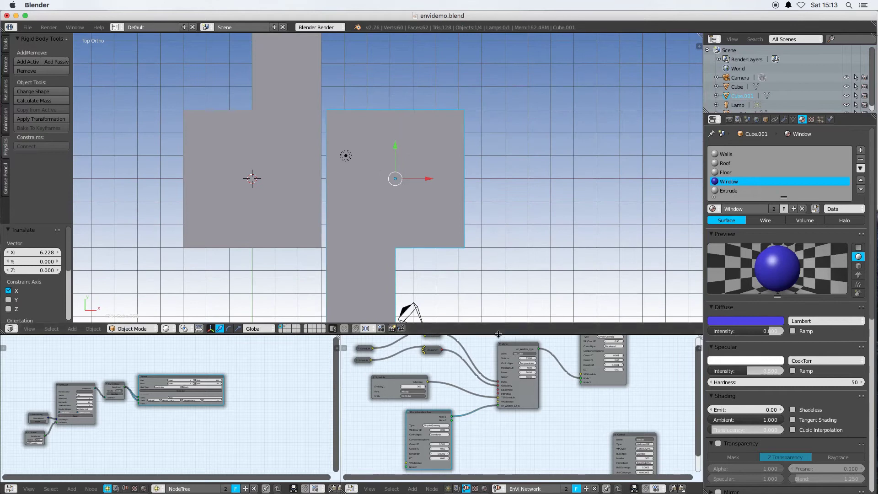
left_click(355, 328)
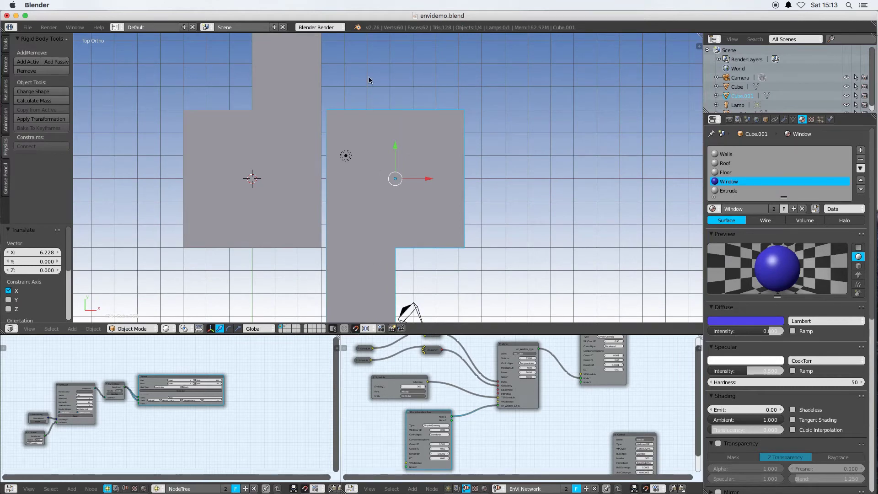
middle_click_drag(368, 80, 413, 176, "shift")
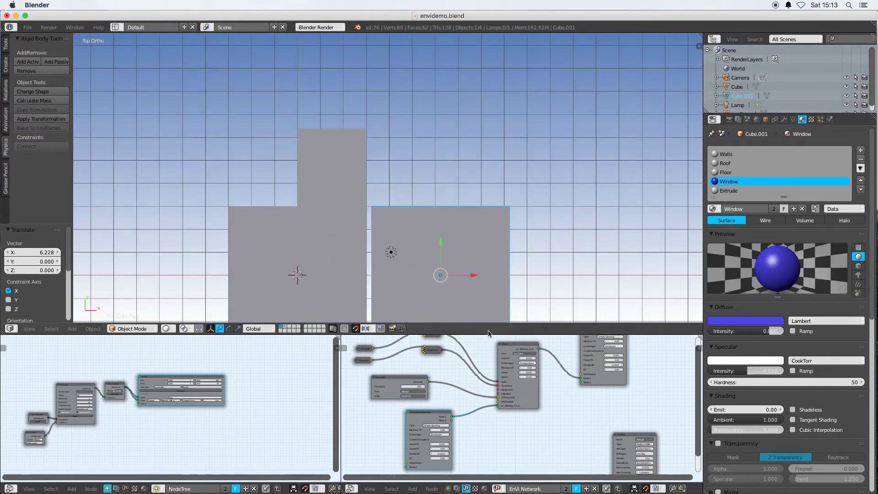
left_click(381, 330)
left_click(382, 307)
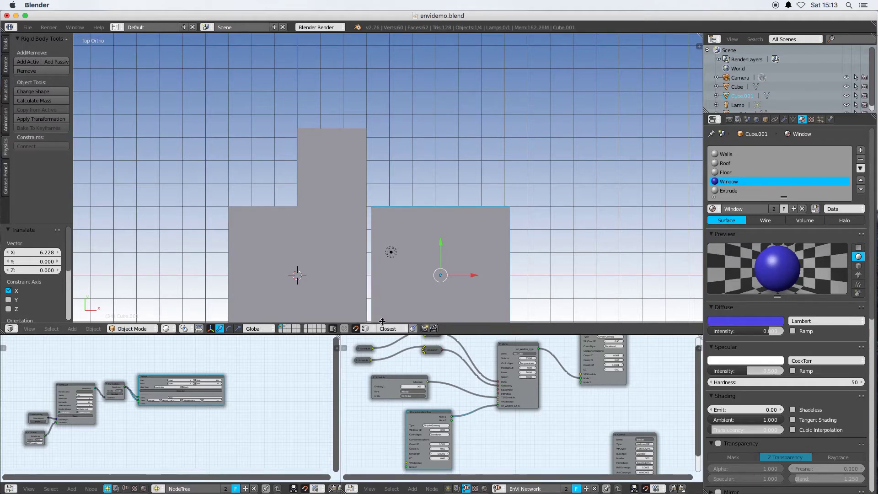
Step: Snap the copy flush against the taller original block
key("g")
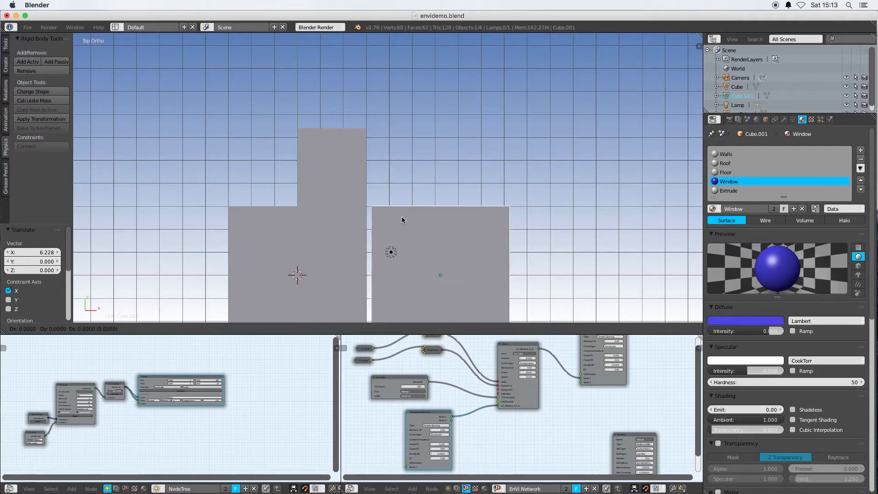
left_click(364, 133)
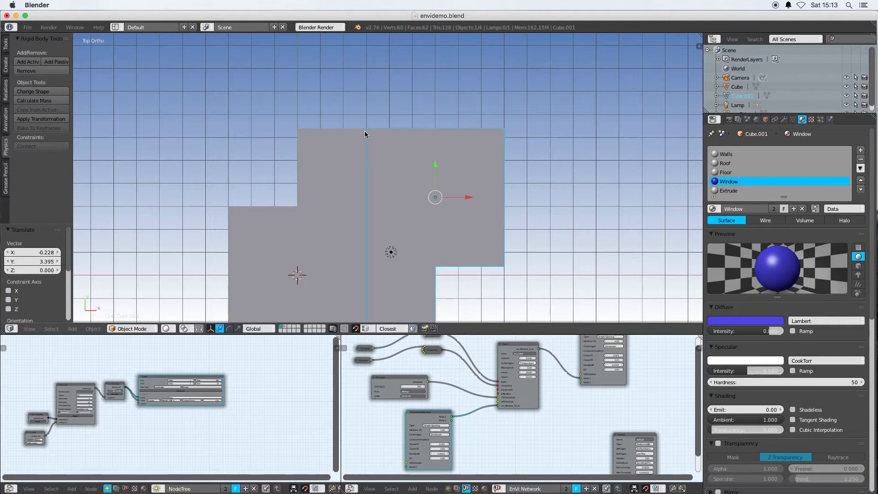
middle_click_drag(560, 264, 512, 201)
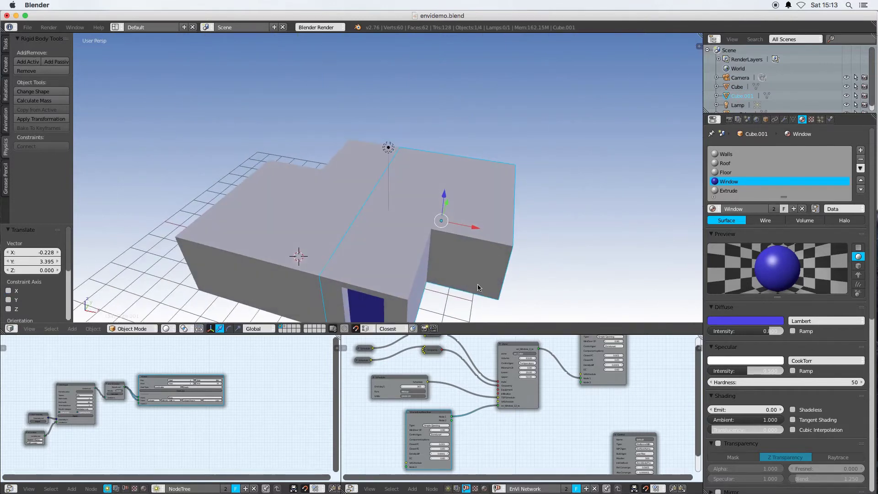
scroll(480, 288, "down", 2)
middle_click_drag(483, 287, 394, 271)
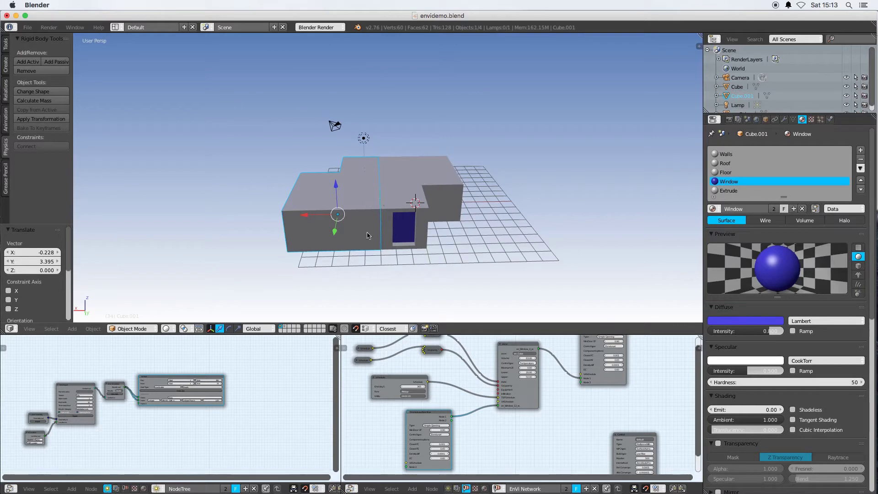
middle_click_drag(337, 276, 396, 276)
Step: Delete the lamp from the scene
right_click(349, 133)
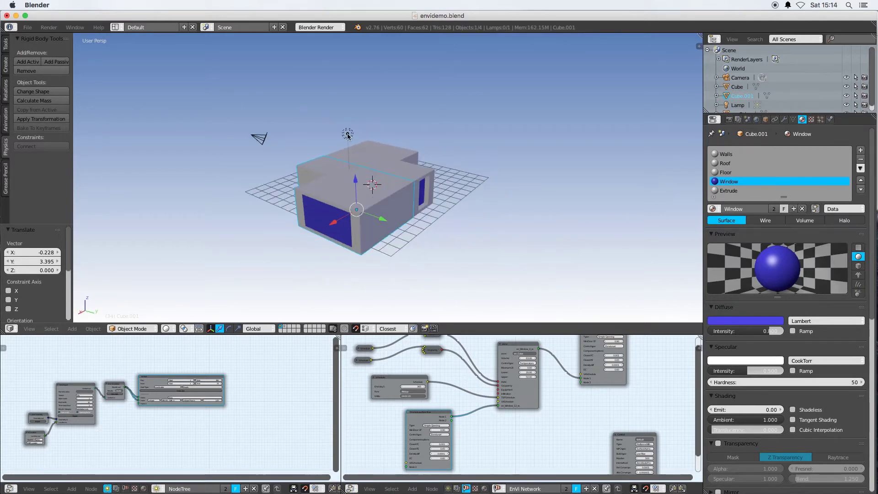
key("x")
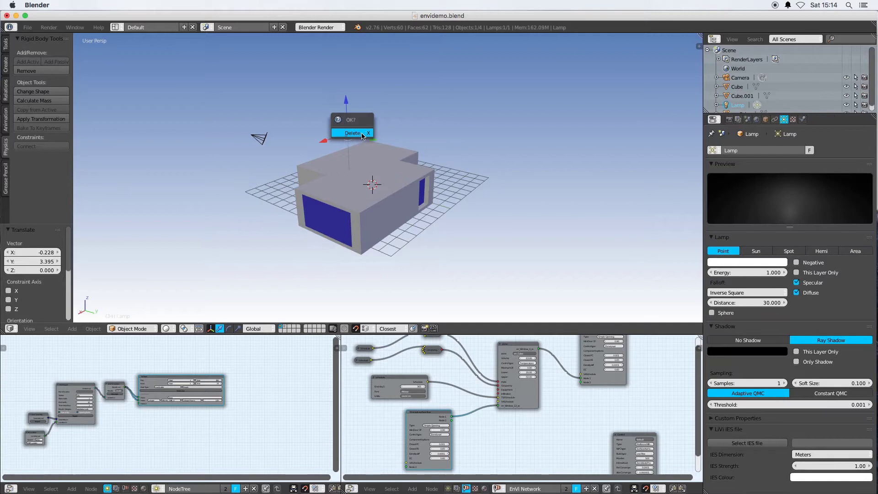
left_click(365, 137)
middle_click_drag(389, 246, 328, 249)
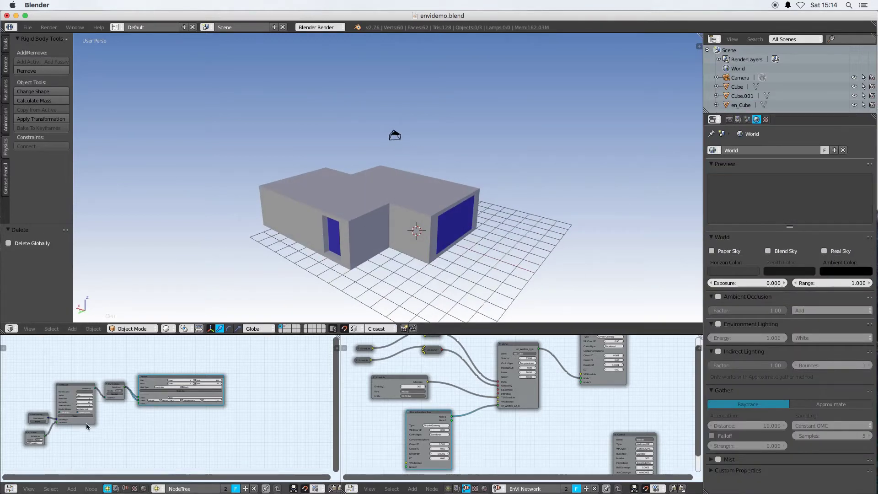
scroll(36, 427, "up", 8)
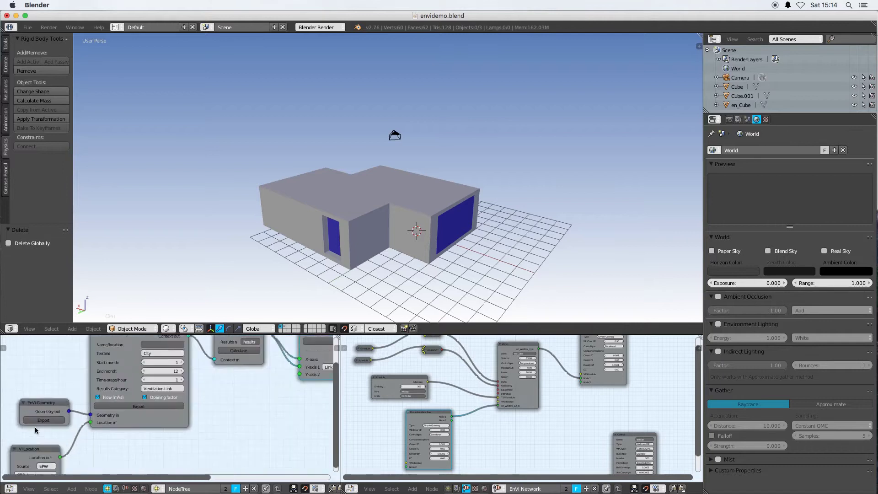
Step: Export the building from the EnVi Geometry node and inspect the exported layer
middle_click_drag(36, 430, 117, 418)
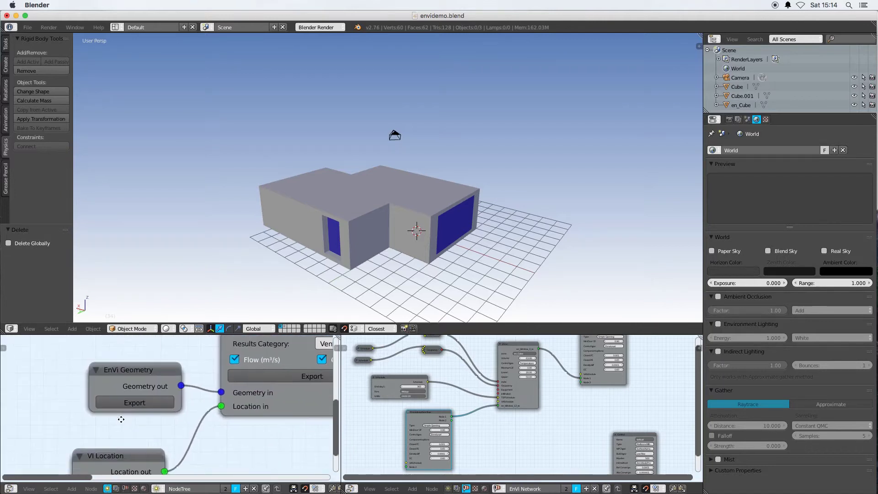
left_click(146, 405)
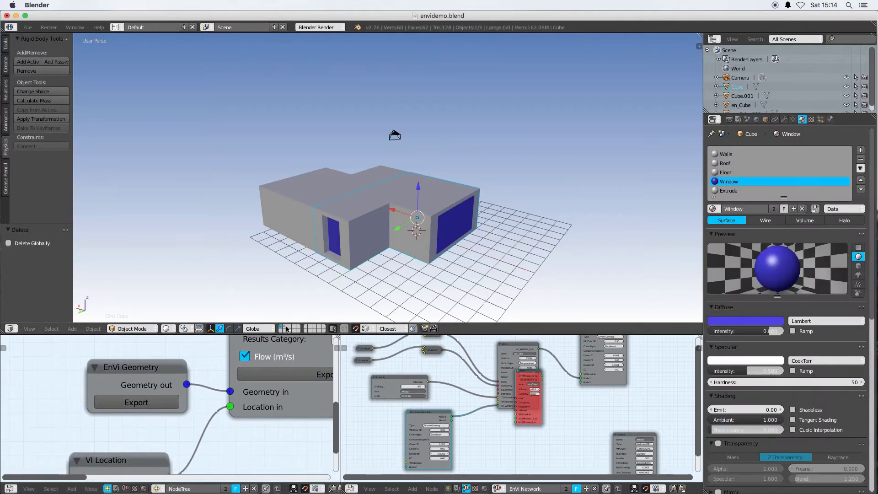
left_click(284, 328)
middle_click_drag(383, 278, 402, 271)
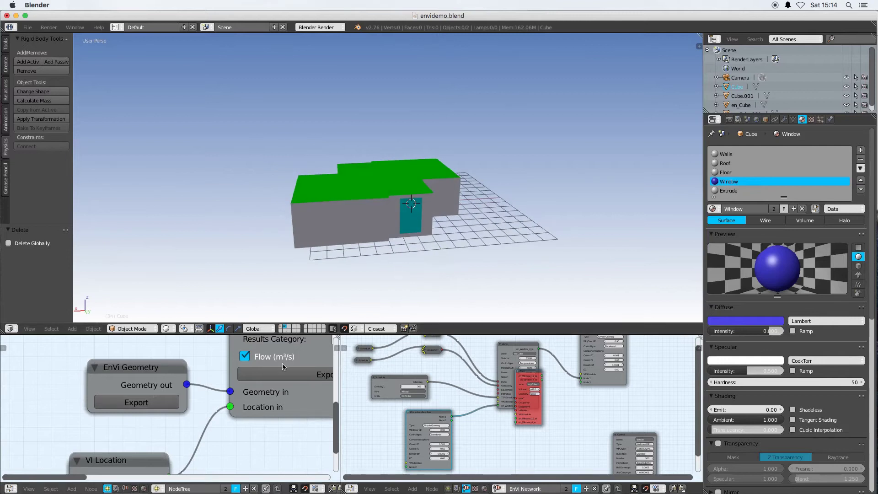
middle_click_drag(381, 238, 225, 296)
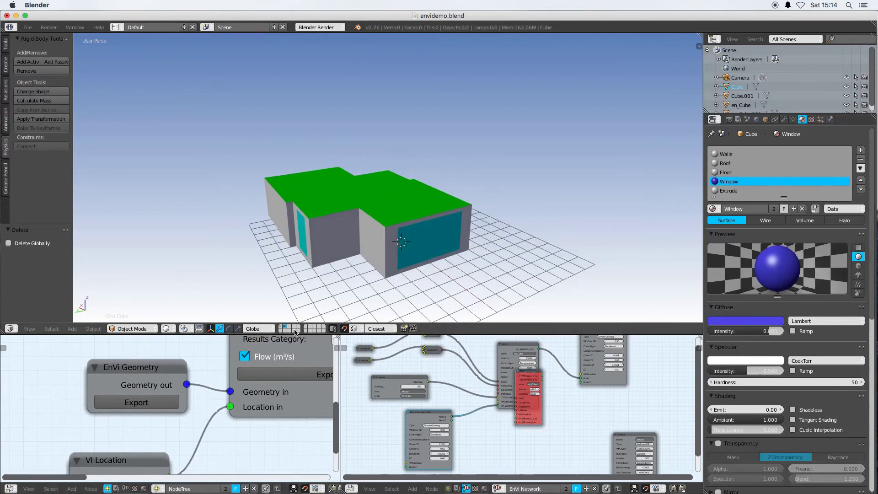
left_click(280, 329)
middle_click_drag(330, 255, 191, 242)
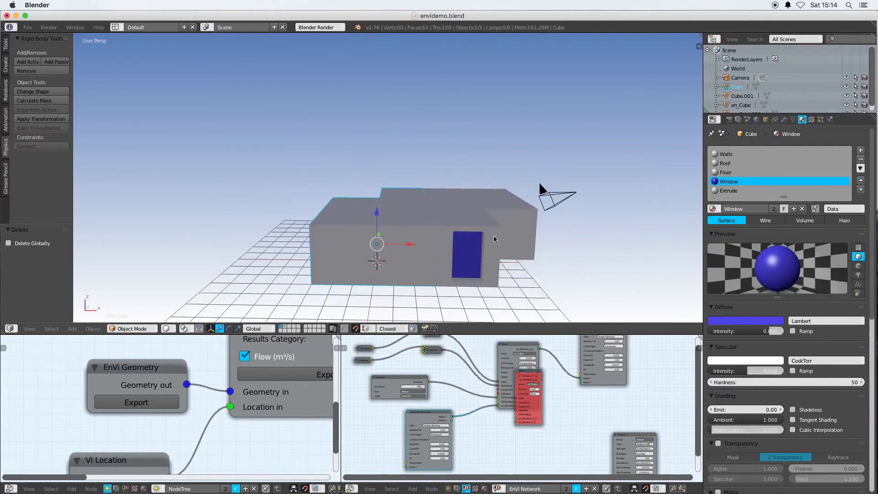
Step: Inspect the Cube.001 wing's mesh in Edit Mode
middle_click_drag(492, 235, 361, 226)
scroll(346, 242, "up", 5)
right_click(333, 231)
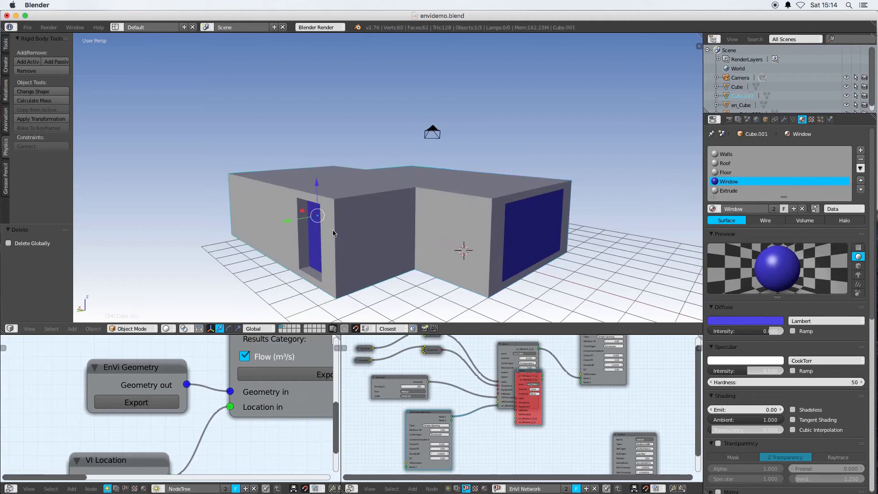
key("Tab")
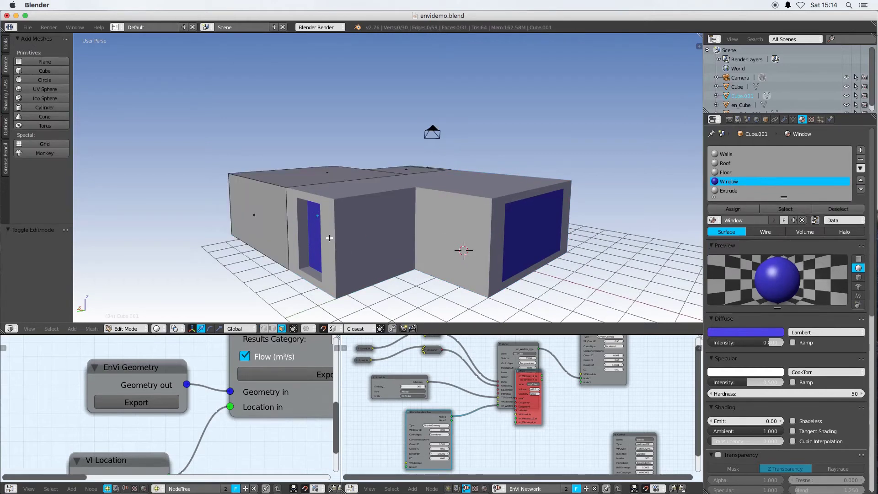
key("Tab")
Step: Inspect the Cube wing's mesh, then show the exported EnVi geometry layer
right_click(333, 251)
key("Tab")
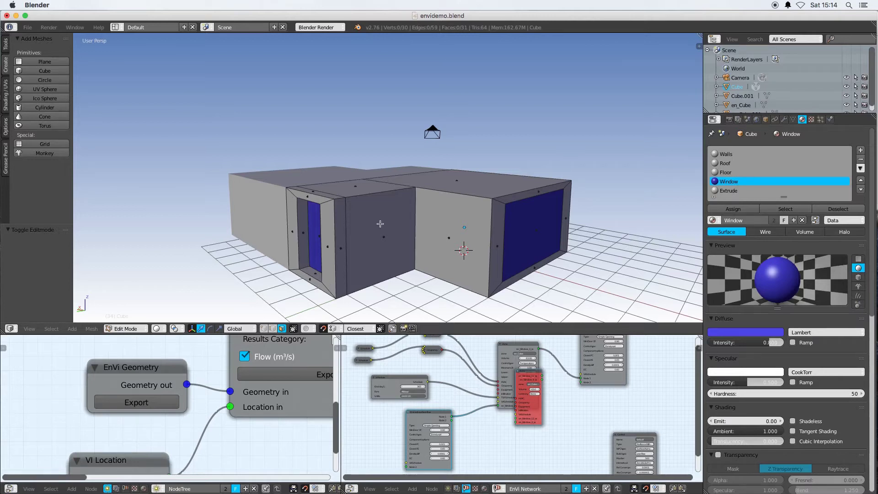
middle_click_drag(374, 226, 359, 242)
key("Tab")
scroll(271, 211, "down", 4)
left_click(284, 329)
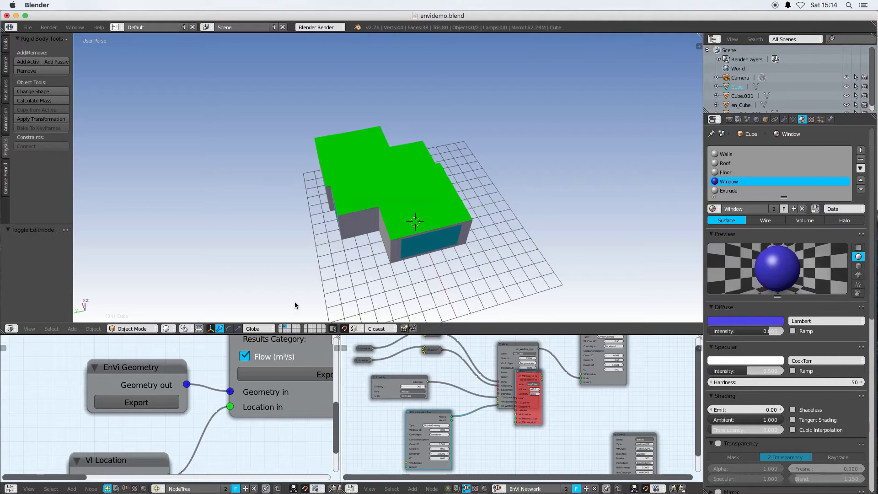
Step: Return to the building layer, select Cube.001 and view it from the top
key("2")
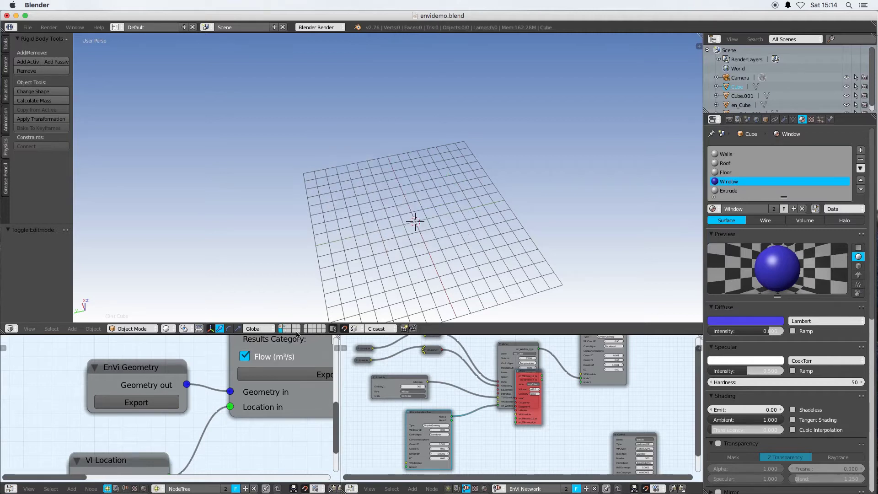
left_click(281, 326)
middle_click_drag(389, 217, 369, 240)
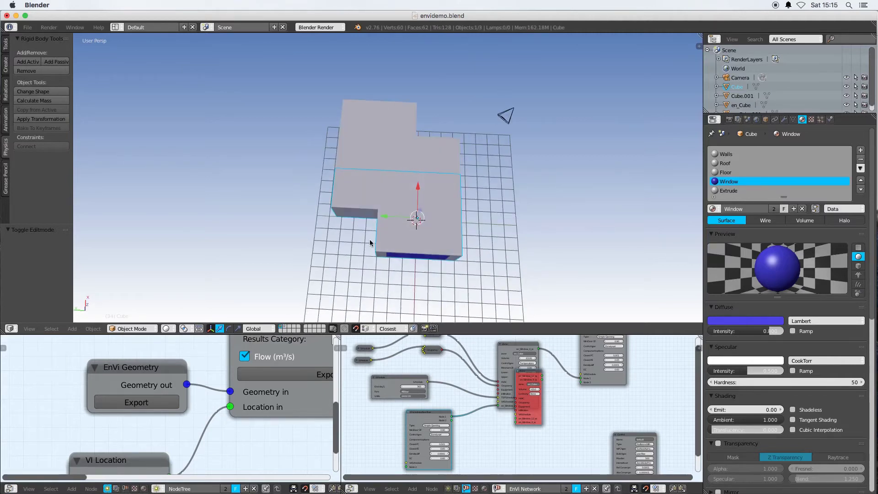
right_click(375, 163)
key("KP_7")
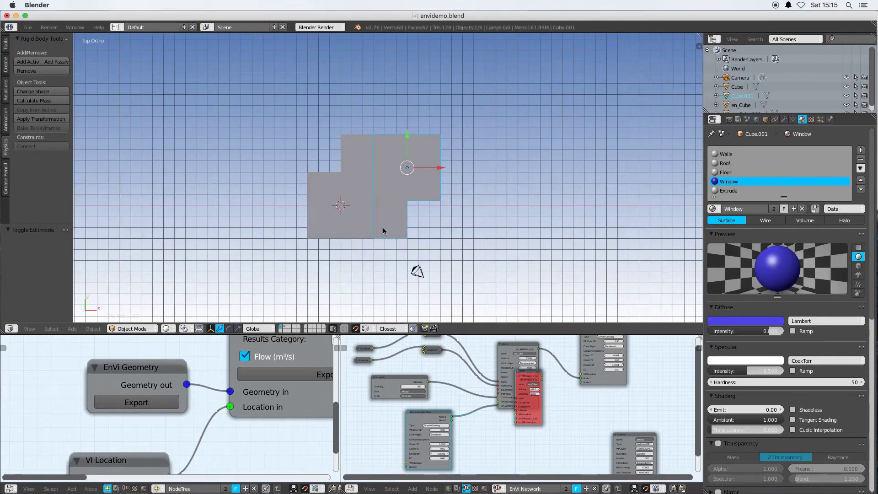
Step: Move Cube.001 so it sits flush against the end of Cube
key("g")
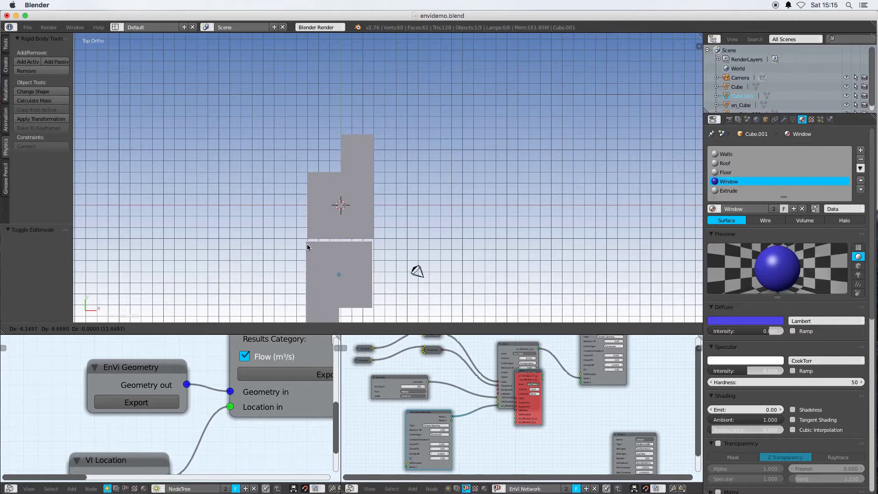
left_click(309, 243)
scroll(308, 243, "up", 8)
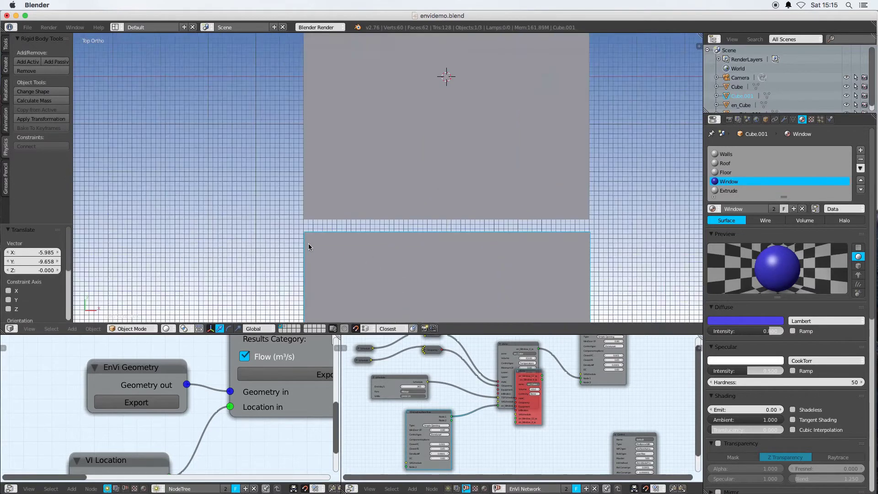
key("g")
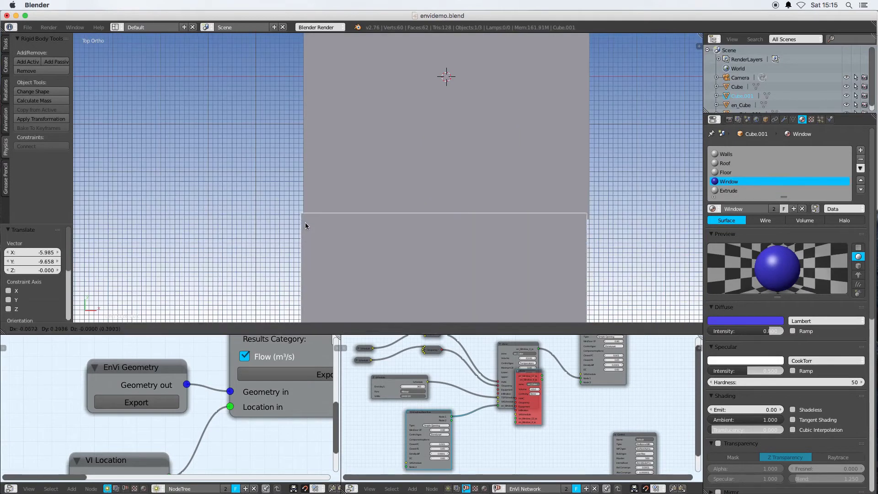
left_click(304, 218)
scroll(382, 226, "down", 8)
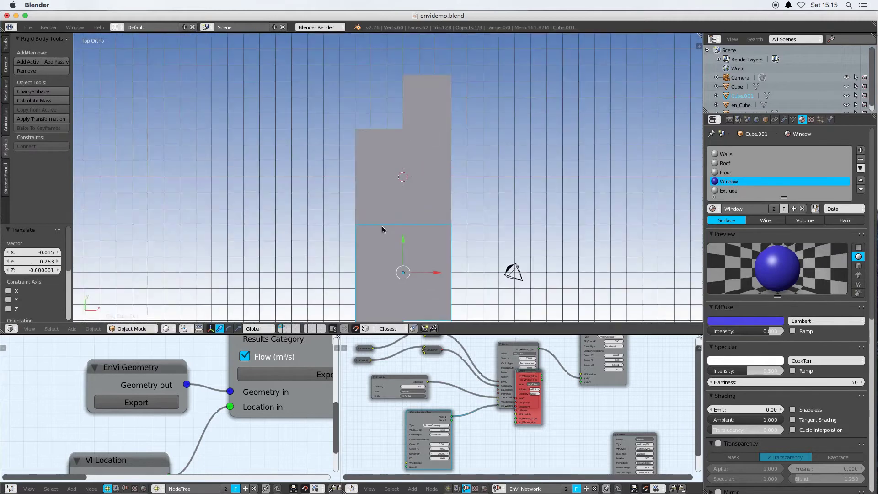
scroll(383, 229, "down", 2)
middle_click_drag(376, 240, 438, 199)
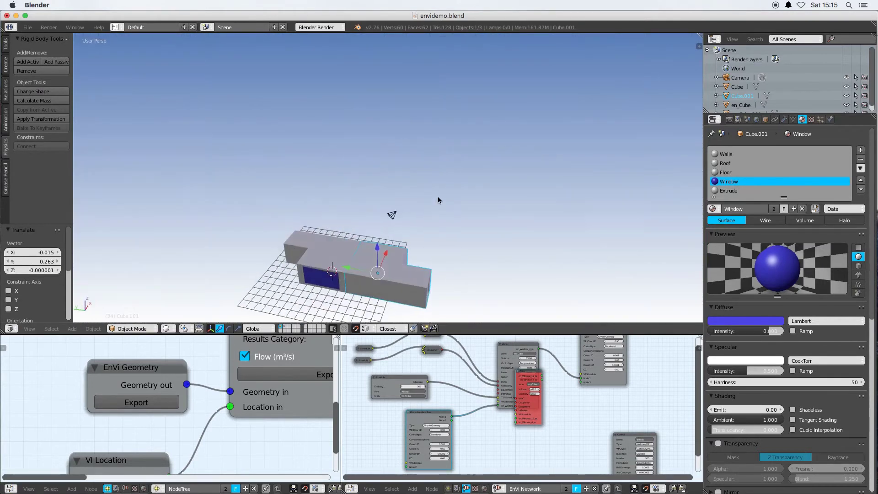
Step: Export the end-to-end building as EnVi geometry and check its green roofs and cyan windows
middle_click_drag(345, 304, 352, 268)
left_click(137, 403)
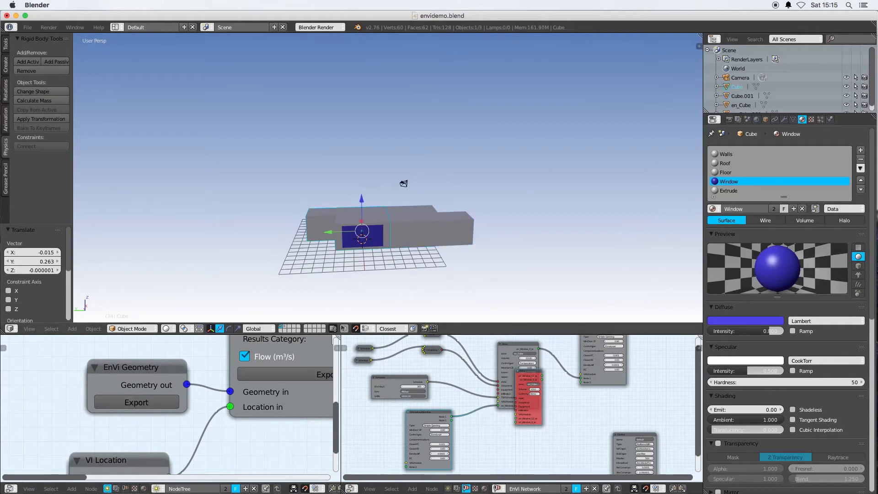
middle_click_drag(292, 320, 251, 265)
middle_click_drag(472, 200, 386, 198)
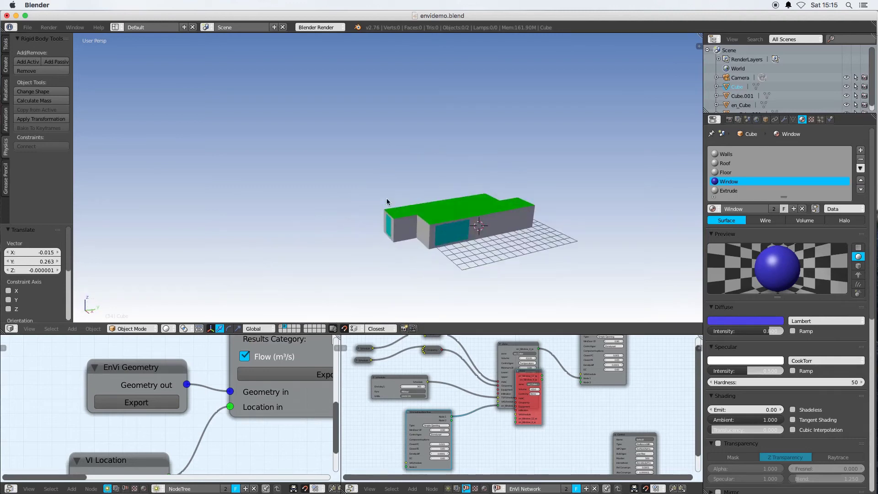
scroll(450, 253, "up", 1)
middle_click_drag(450, 252, 335, 238)
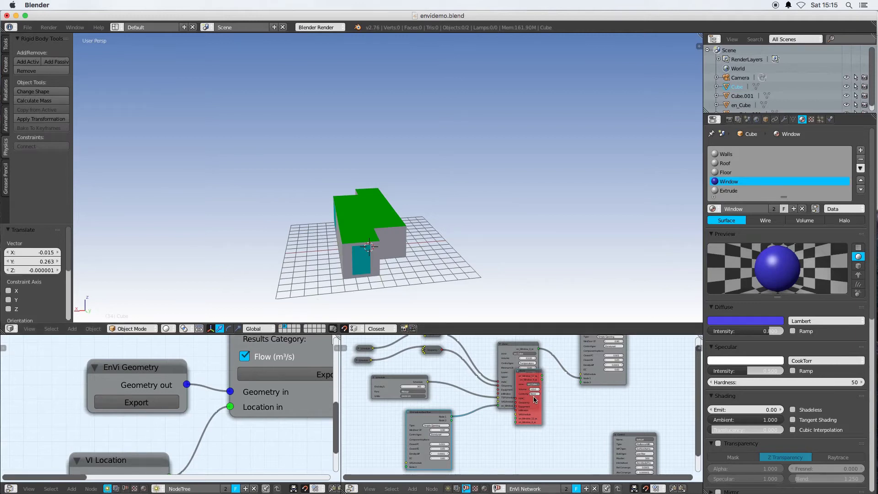
Step: Pull the red Zone node clear, maximize the node editor, and shift it lower-left
left_click_drag(533, 376, 532, 426)
scroll(533, 426, "up", 2)
scroll(533, 428, "up", 3)
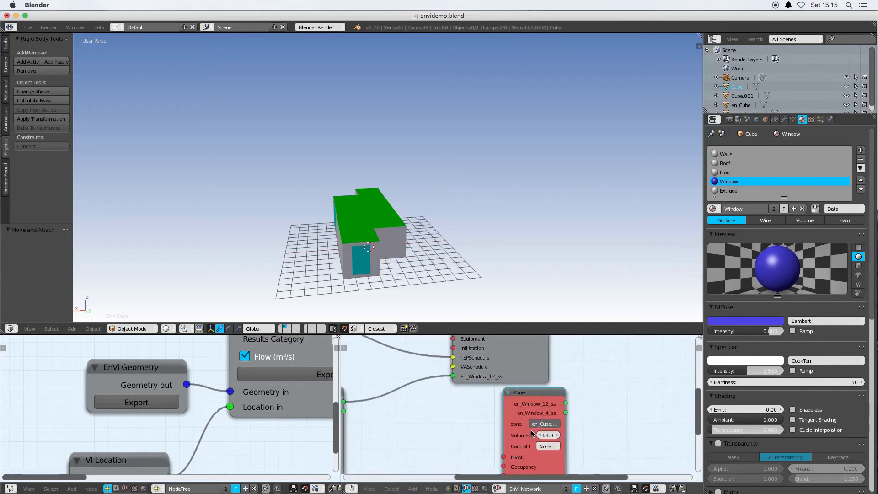
key("shift+space")
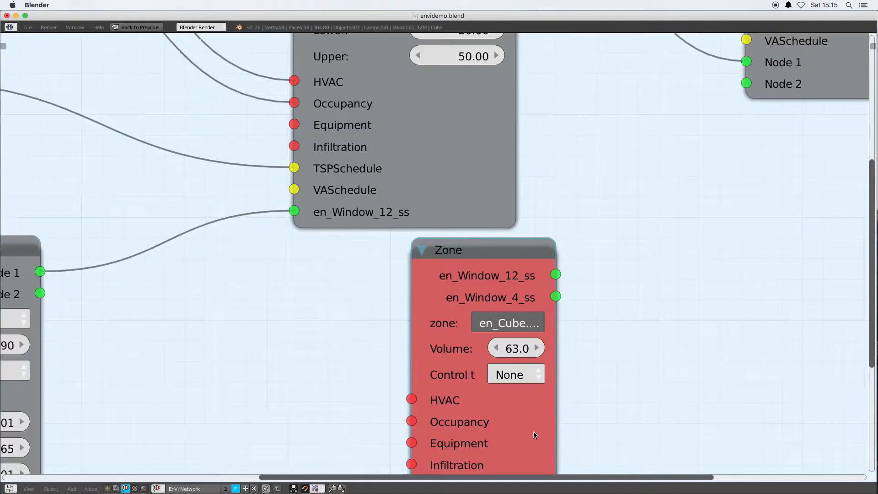
scroll(555, 284, "down", 4)
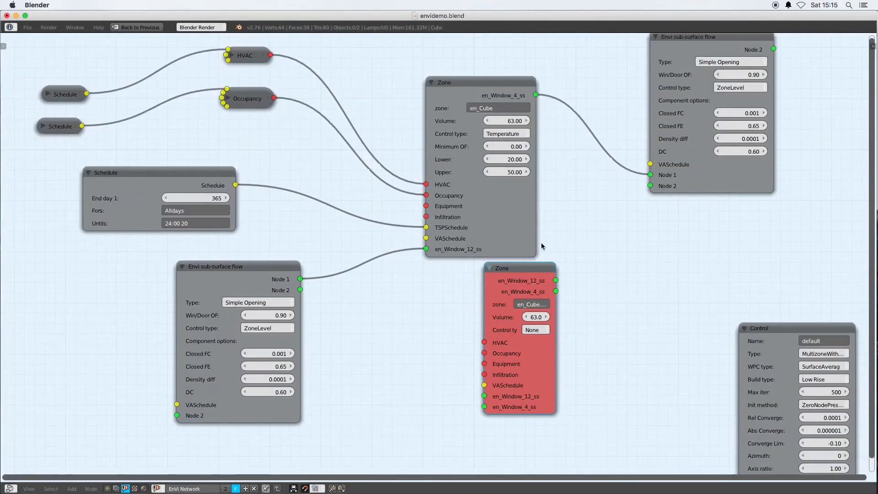
left_click_drag(517, 268, 474, 288)
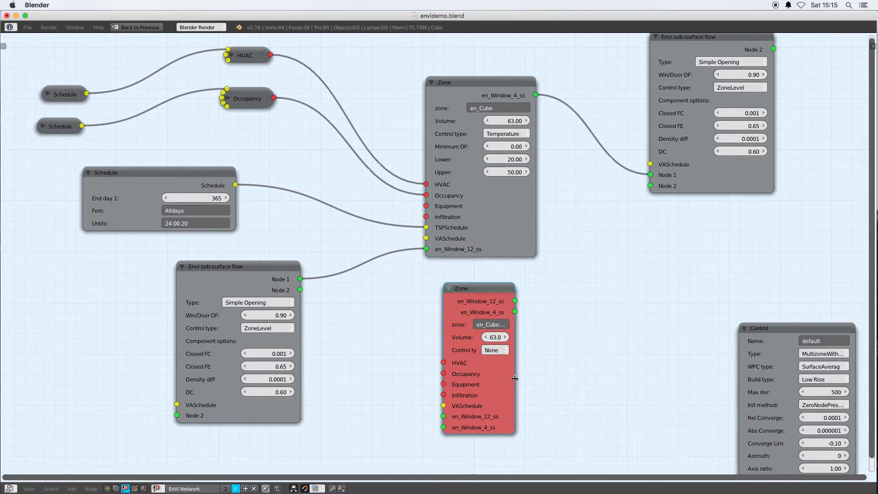
Step: Widen the red Zone node and link Occupancy, HVAC and the flow node to en_Window_12_ss
left_click_drag(515, 378, 574, 374)
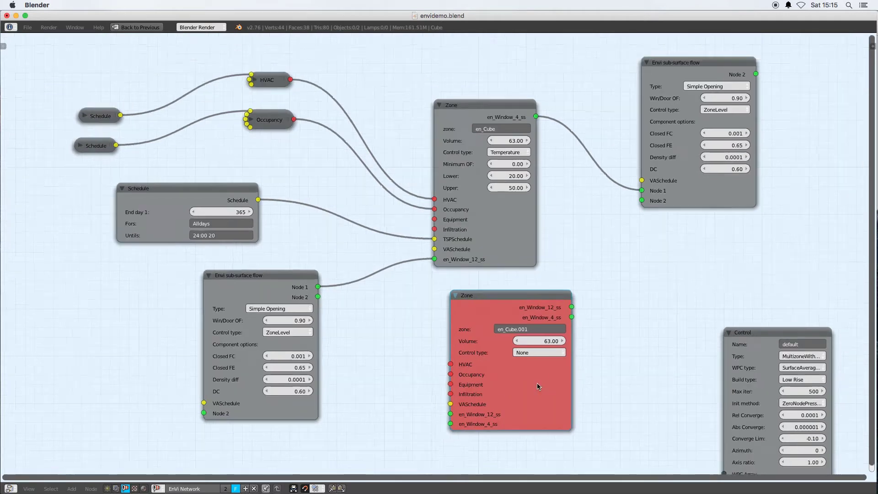
scroll(537, 383, "down", 1)
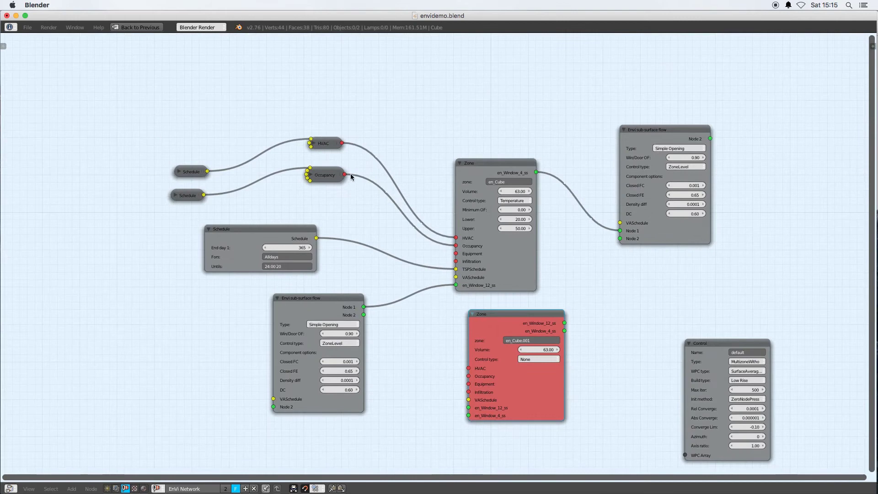
left_click_drag(345, 174, 470, 377)
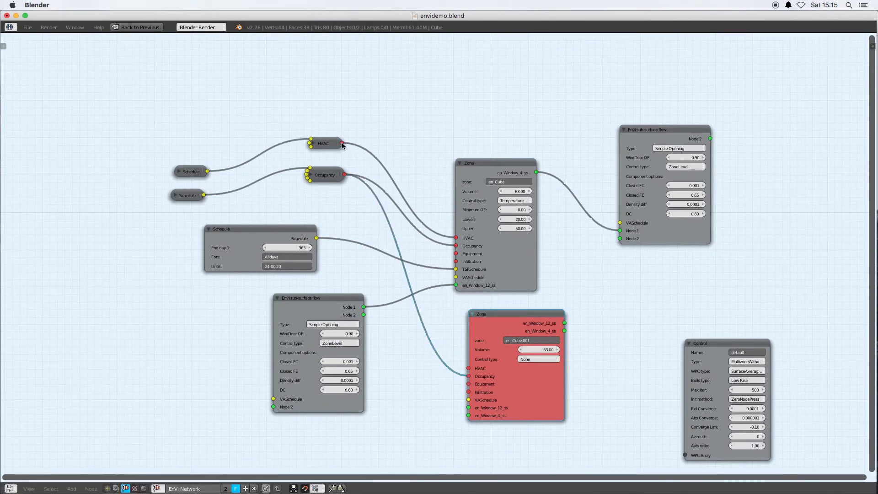
left_click_drag(342, 145, 472, 369)
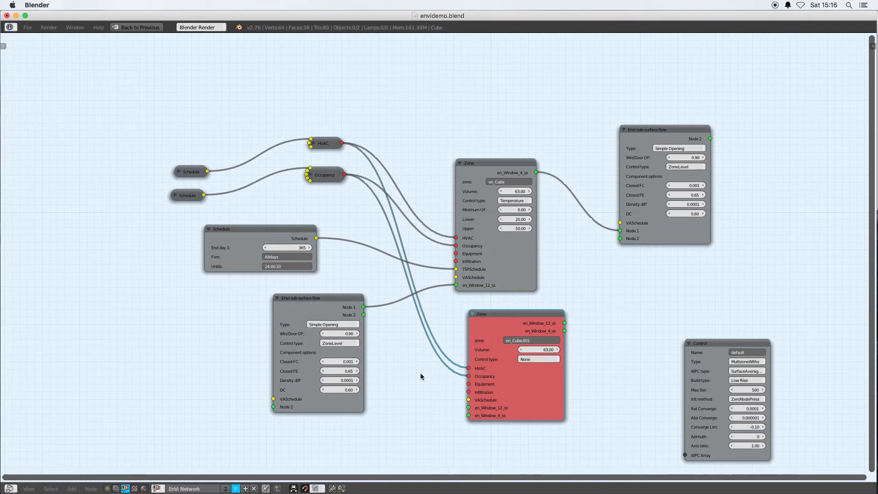
scroll(420, 372, "down", 2)
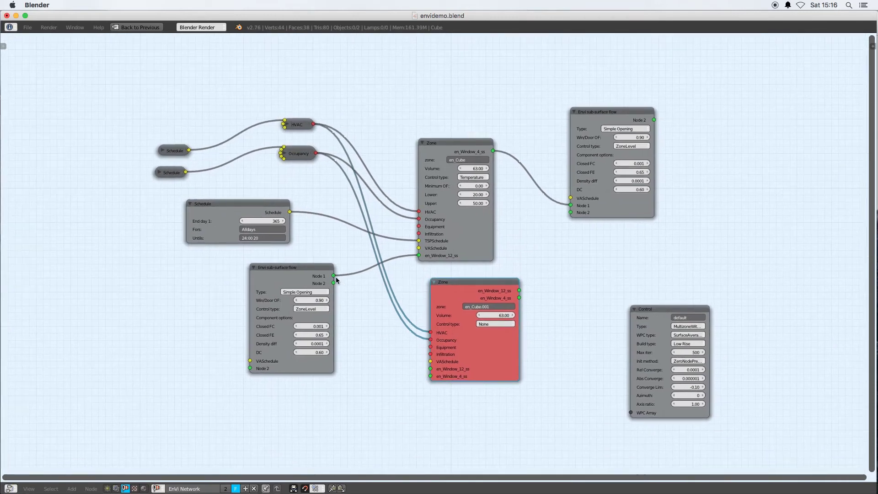
left_click_drag(334, 276, 431, 370)
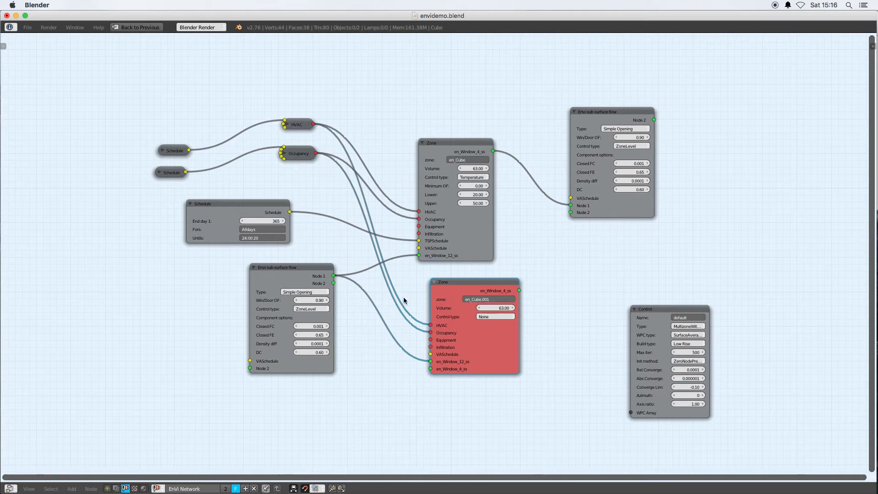
Step: Duplicate the sub-surface flow node to the right and link en_Window_4_ss to its Node 1
left_click(270, 267)
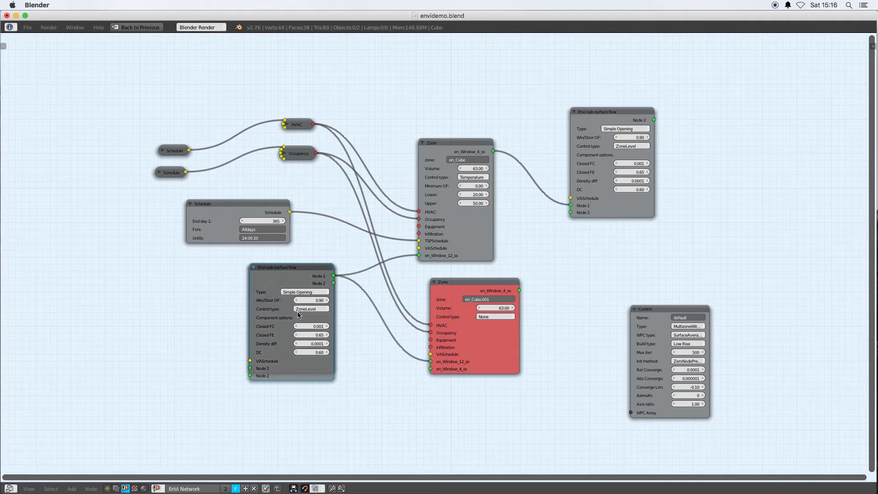
key("shift+d")
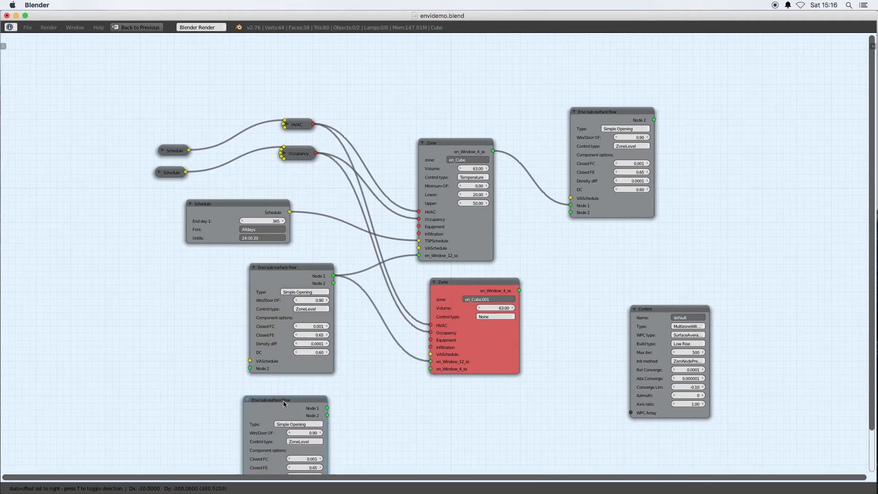
left_click(284, 401)
left_click_drag(299, 401, 763, 163)
left_click_drag(519, 290, 709, 259)
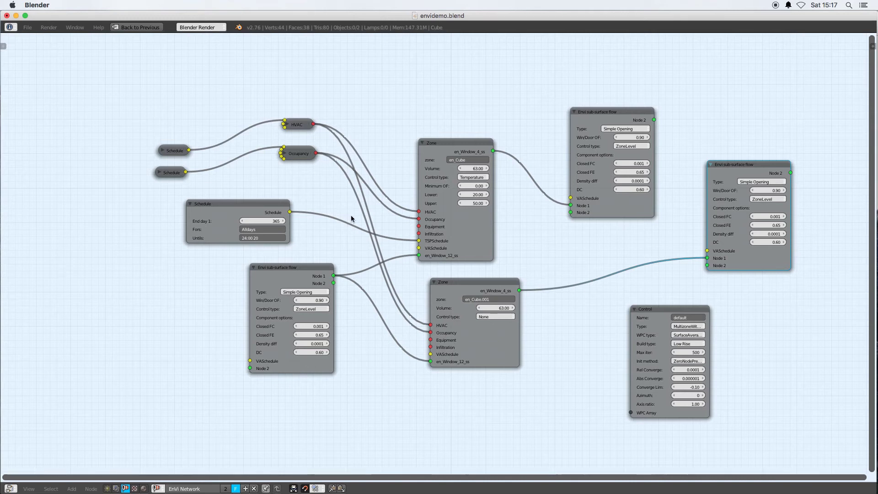
Step: Restore the full layout and view the second zone en_Cube.001 in wireframe
key("ctrl+Up")
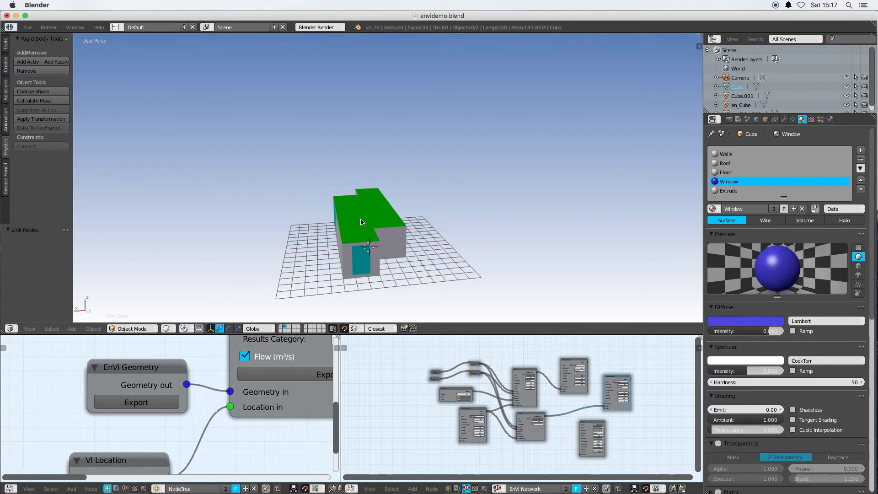
middle_click_drag(353, 250, 353, 224)
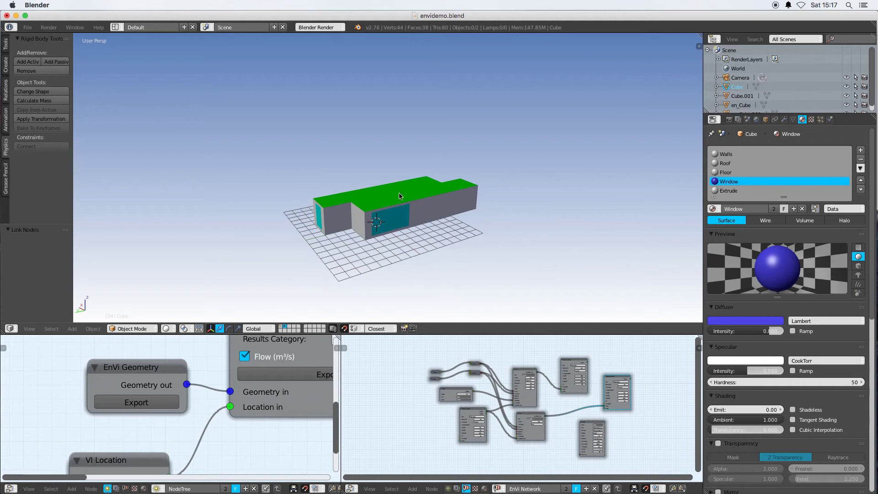
scroll(399, 196, "up", 3)
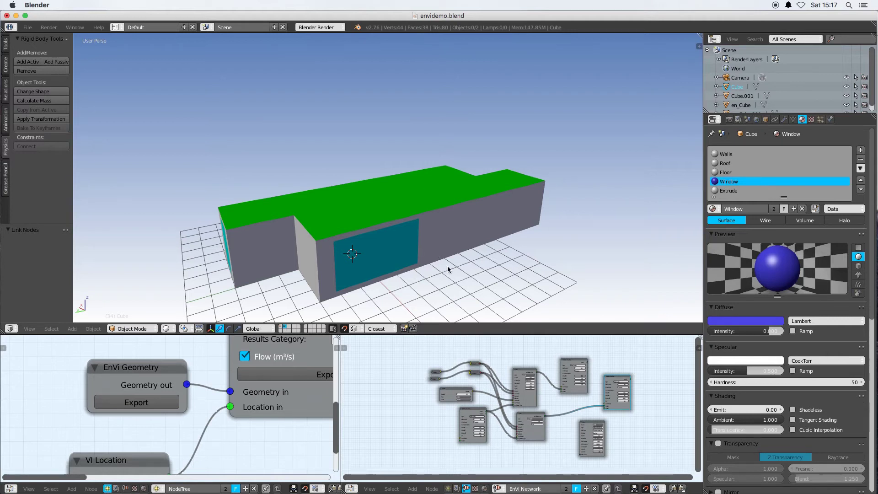
middle_click_drag(447, 268, 399, 286)
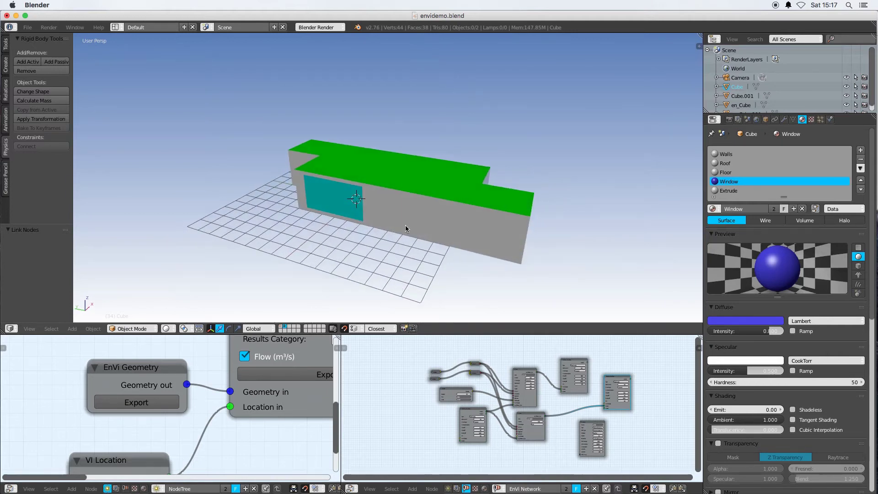
scroll(413, 216, "up", 2)
right_click(442, 189)
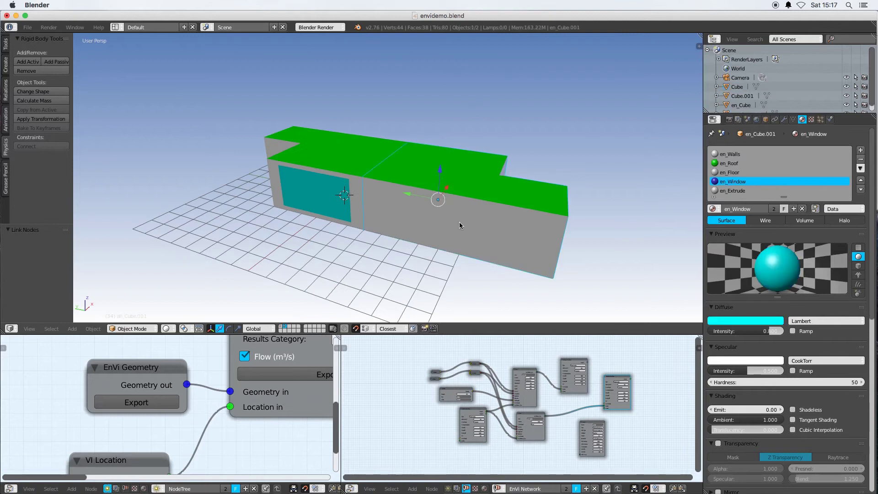
key("z")
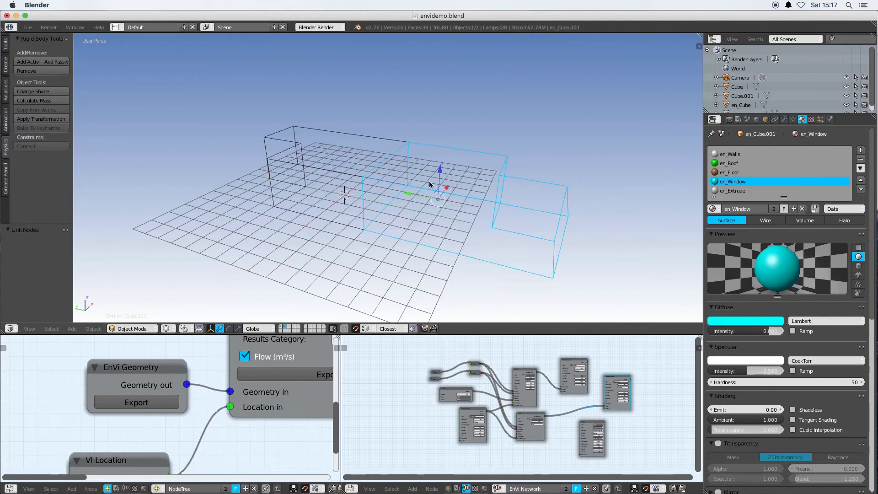
key("Tab")
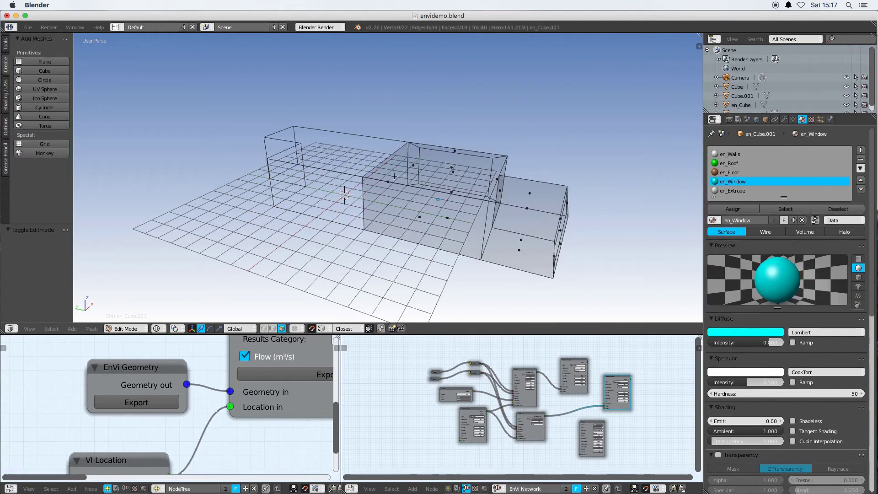
Step: Select the wall face shared by the two zones in Edit Mode
right_click(393, 178)
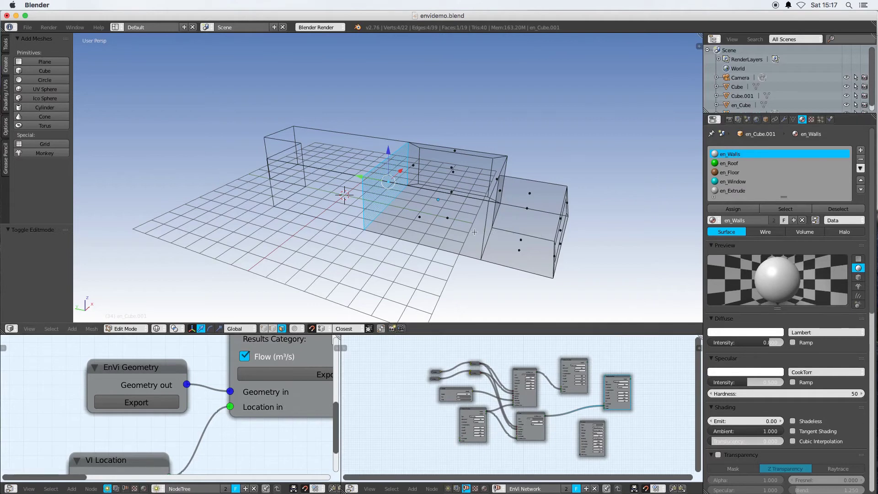
key("Tab")
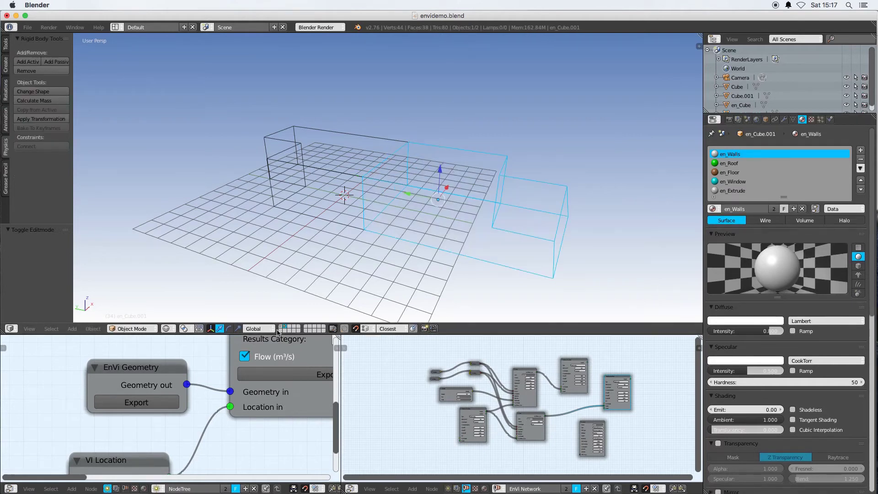
left_click(281, 329)
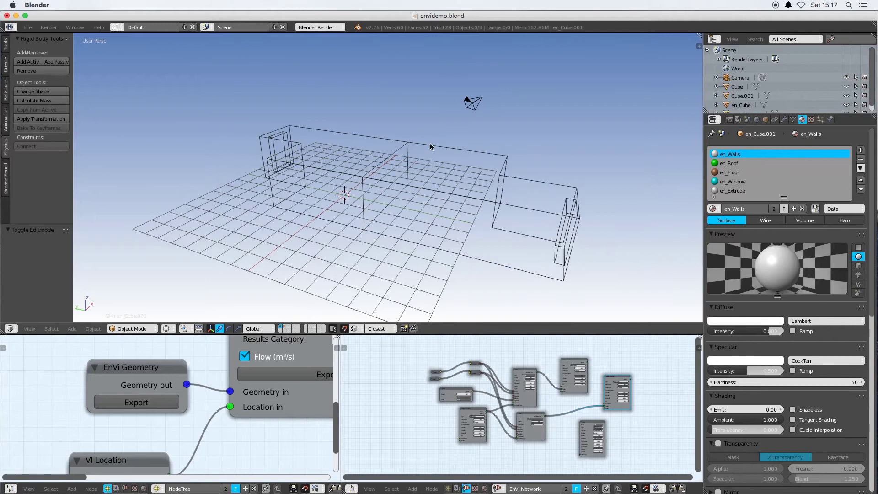
key("ctrl+z")
key("ctrl+z")
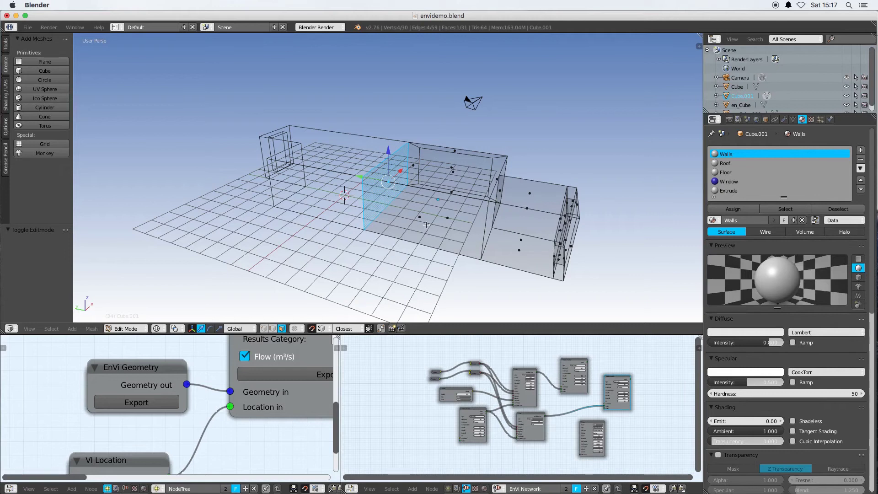
mouse_move(429, 226)
middle_mouse_down()
mouse_move(434, 210)
mouse_move(433, 225)
mouse_move(419, 215)
middle_mouse_up()
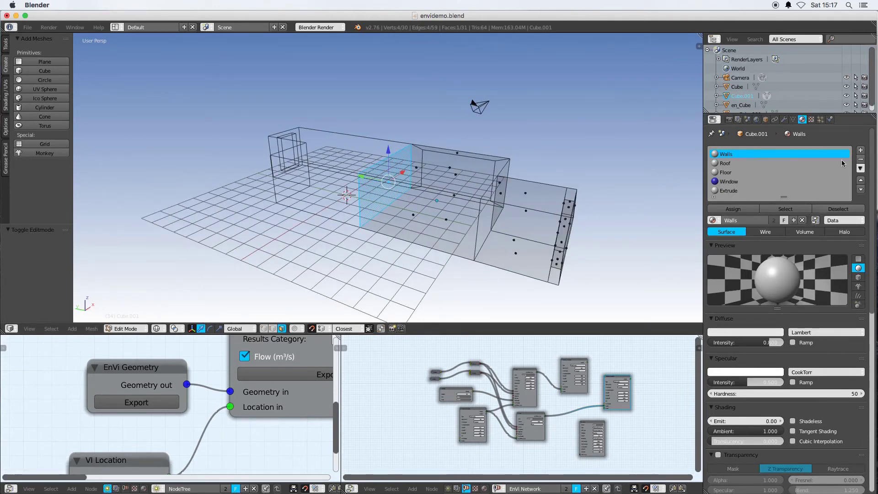
Step: Add a material slot holding a copy of Walls renamed 'PartyWalls'
left_click(862, 153)
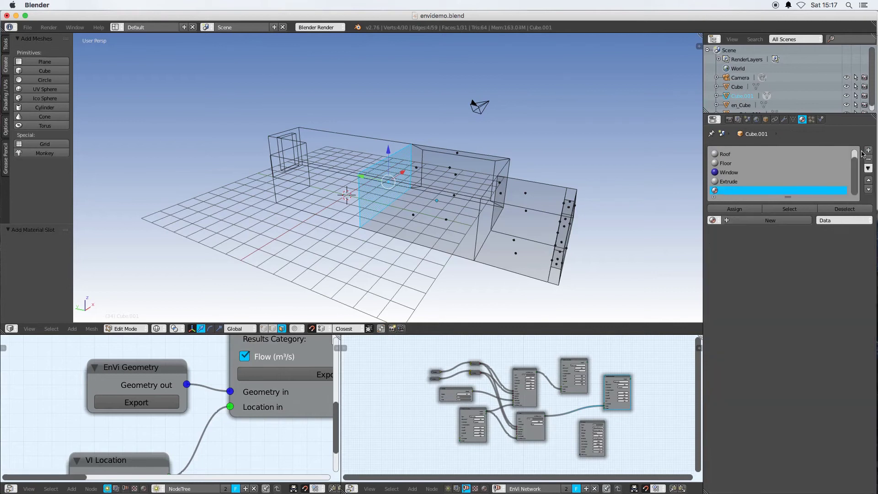
left_click(713, 220)
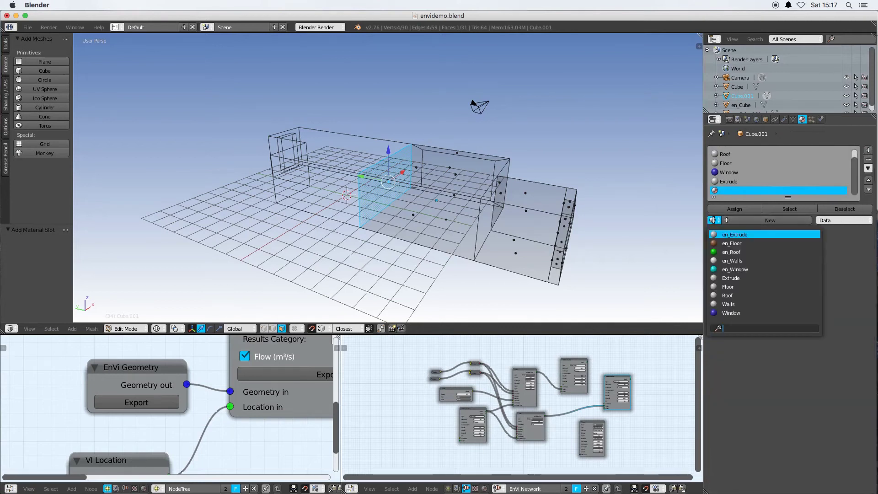
left_click(738, 304)
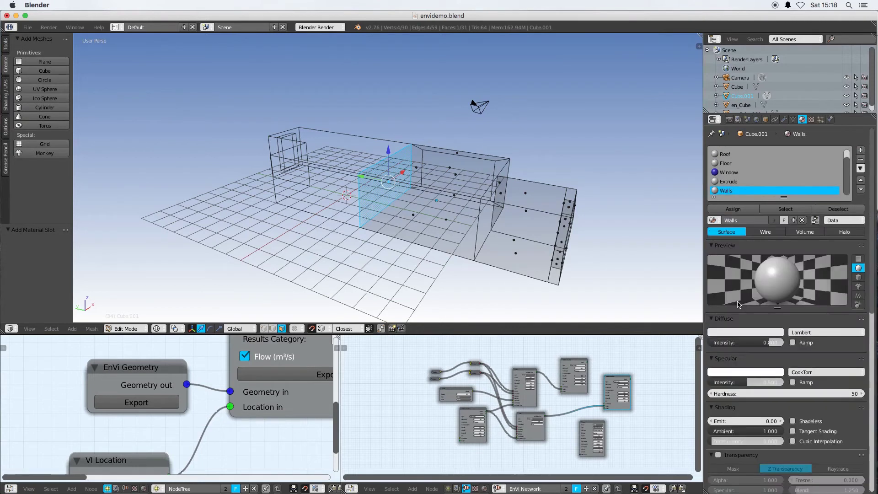
left_click(795, 220)
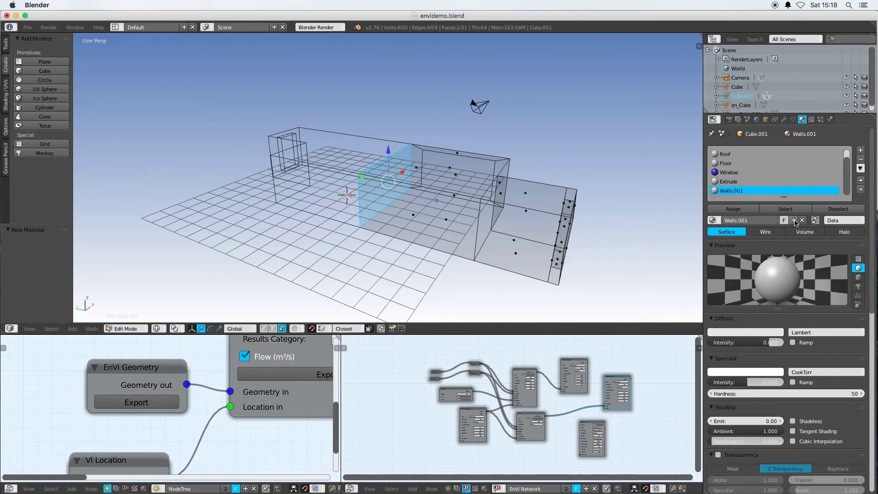
left_click(751, 220)
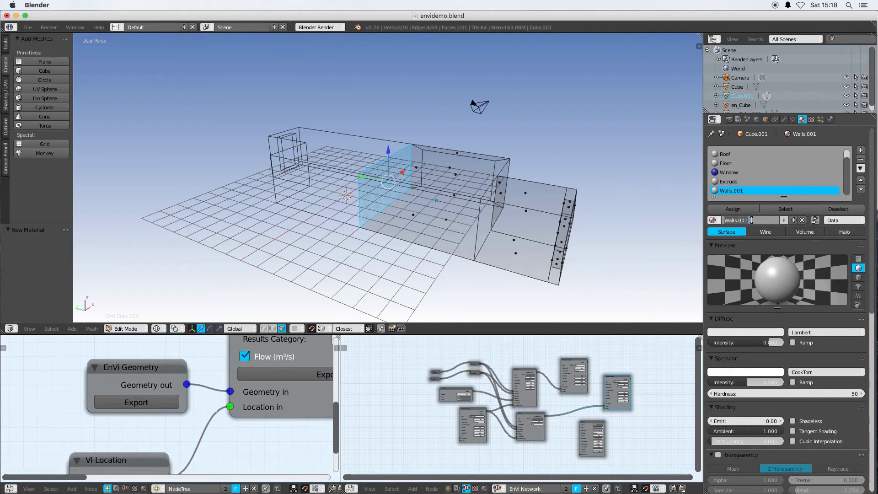
type("PartyWal")
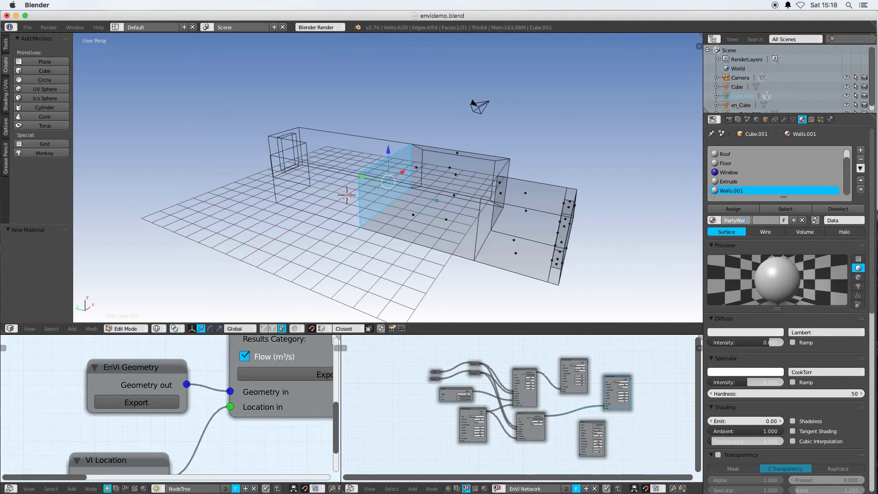
type("ls")
key("Return")
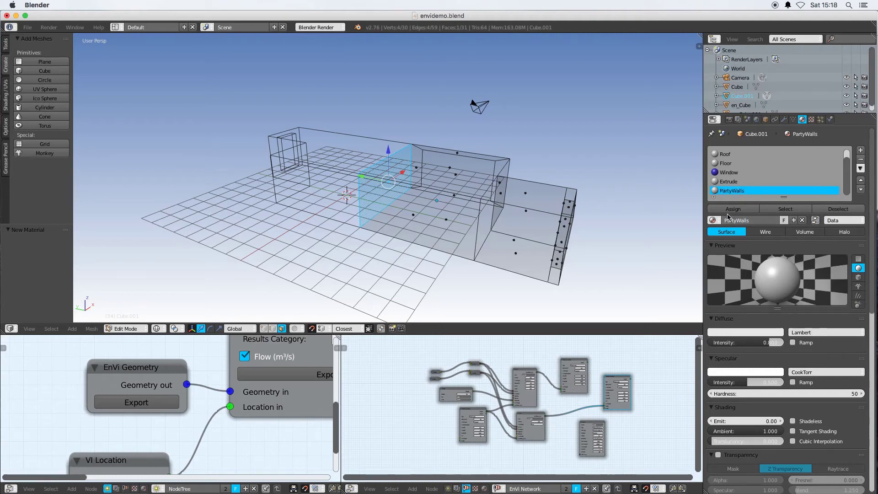
Step: Tick Intrazone Boundary in PartyWalls' VI-Suite material settings
left_click_drag(872, 249, 874, 432)
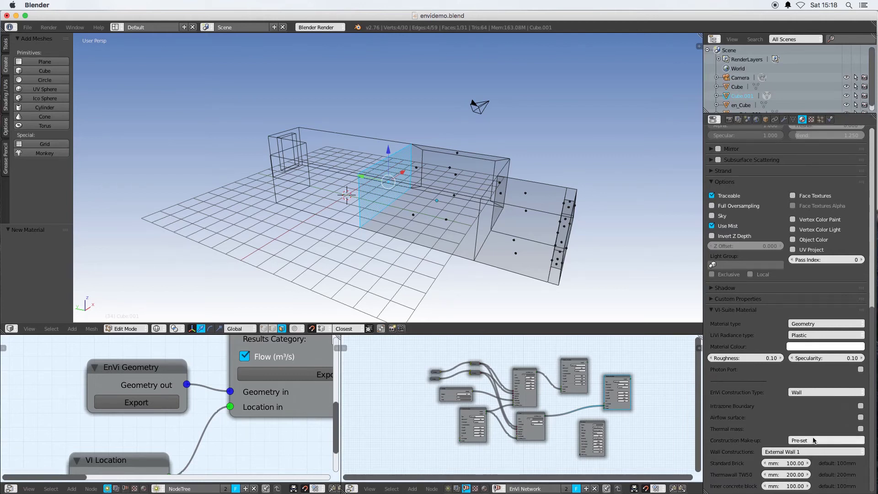
left_click(861, 406)
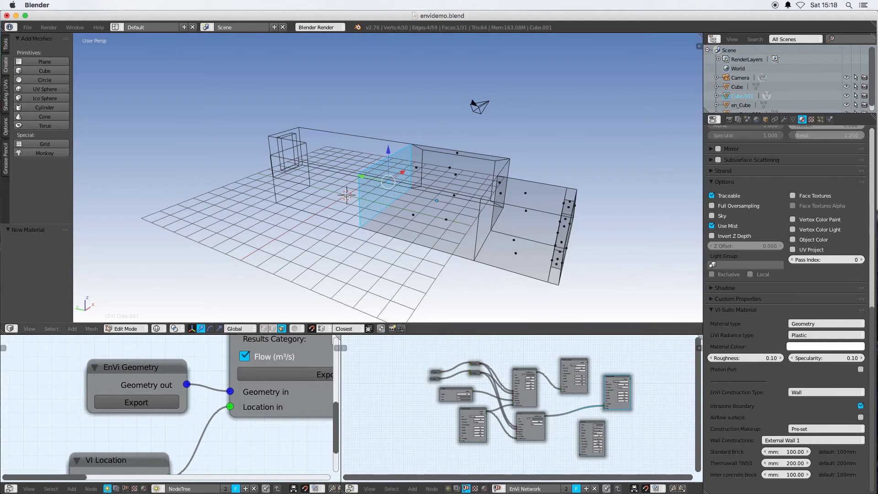
middle_click_drag(503, 205, 683, 346)
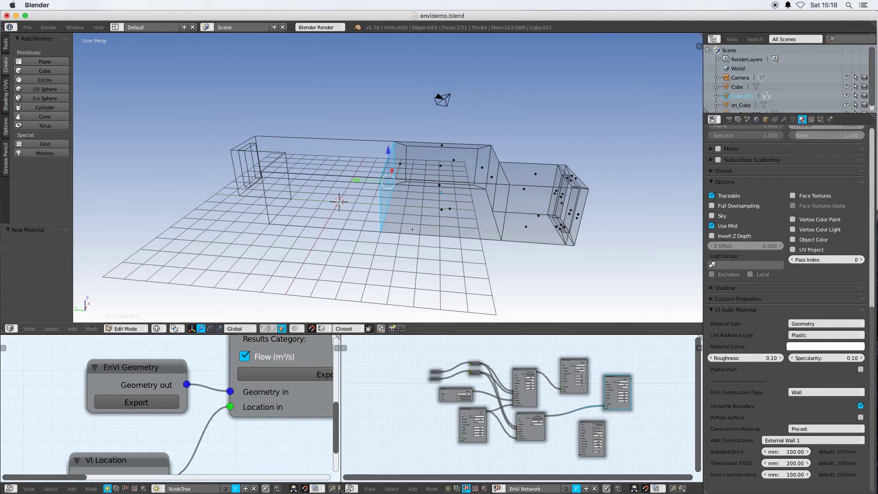
Step: Assign the PartyWalls material to Cube's shared wall face through a new material slot
key("Tab")
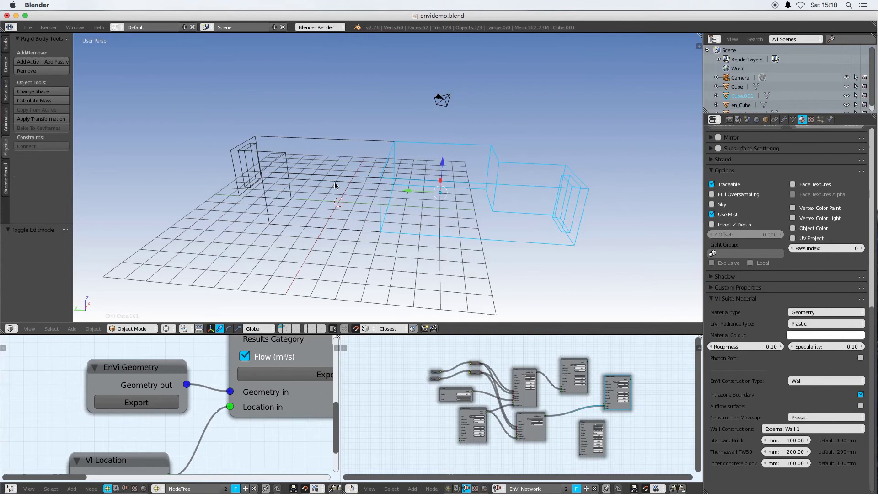
right_click(362, 195)
key("Tab")
middle_click_drag(361, 195, 421, 227)
right_click(391, 181)
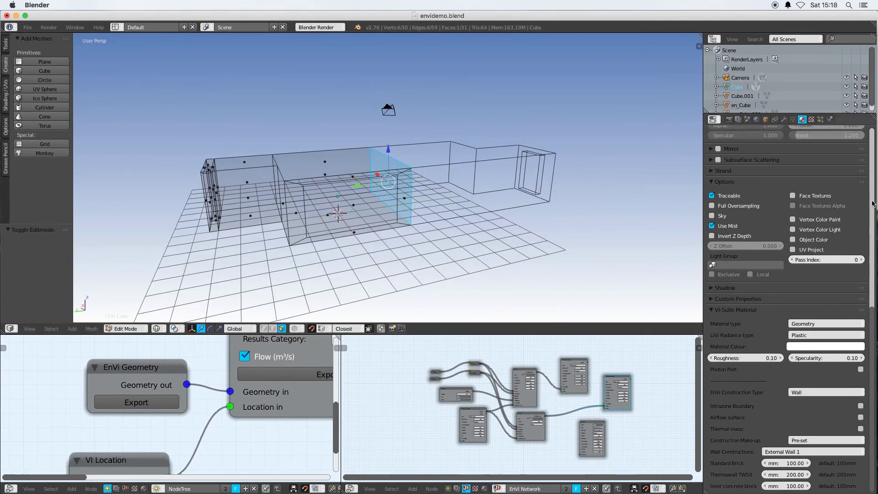
scroll(872, 204, "up", 15)
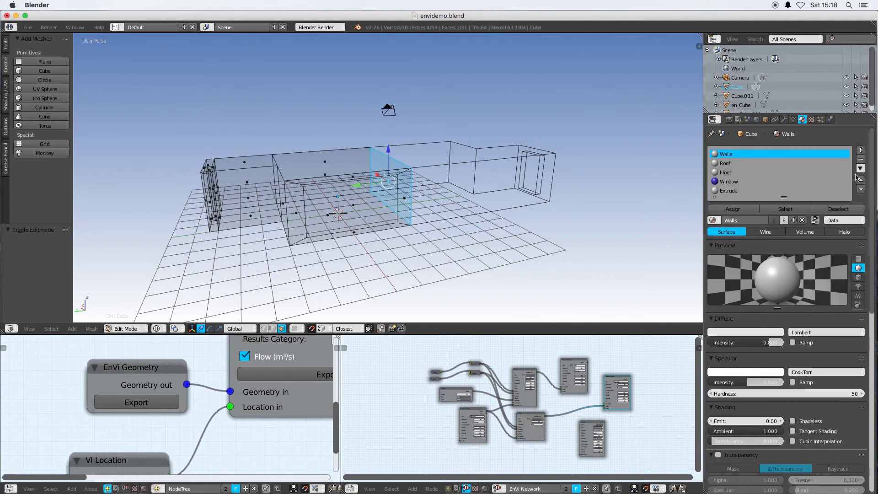
left_click(863, 151)
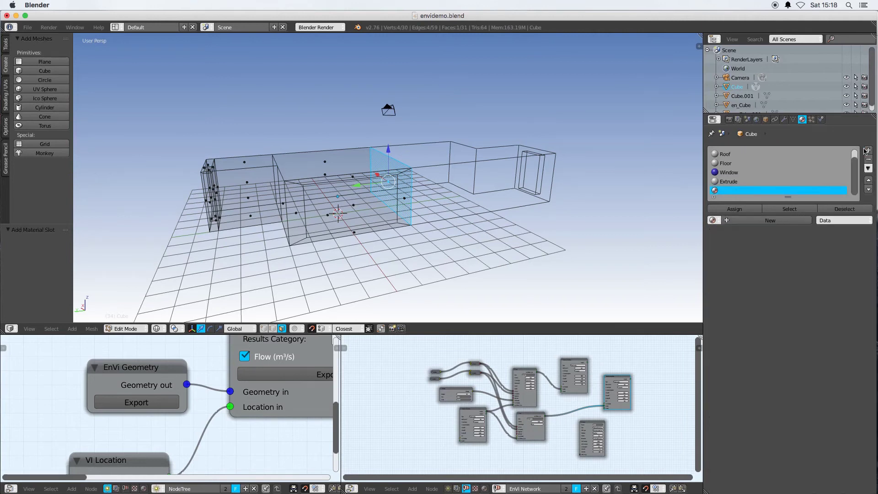
left_click(736, 209)
left_click(714, 221)
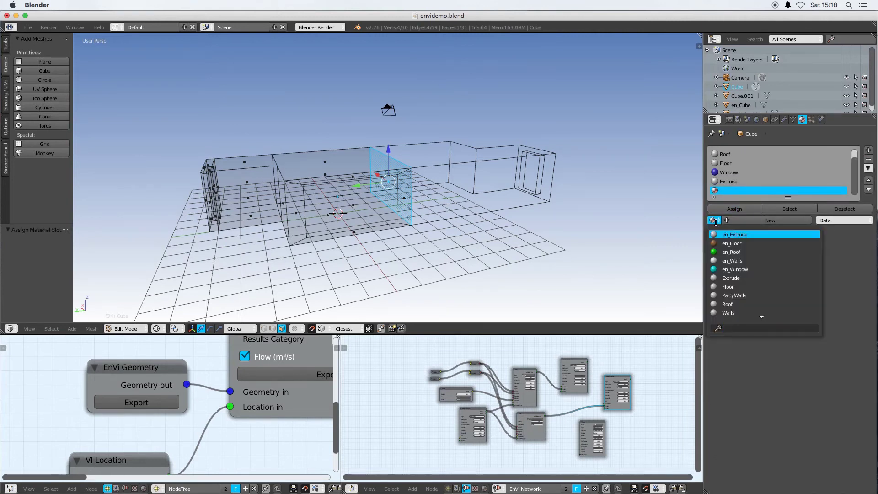
left_click(742, 298)
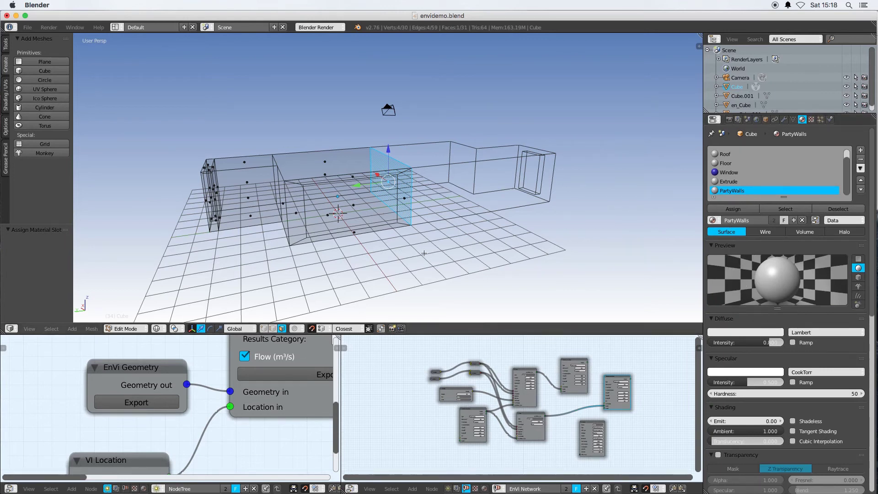
middle_click_drag(432, 247, 406, 228)
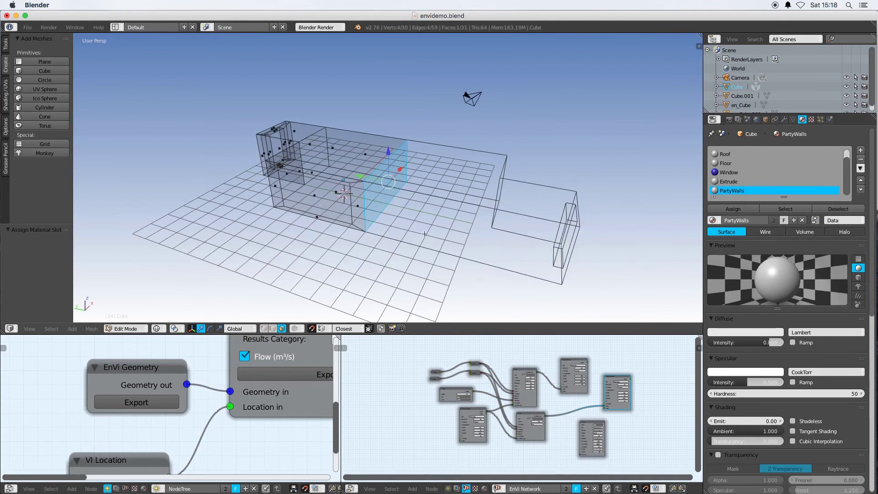
key("Tab")
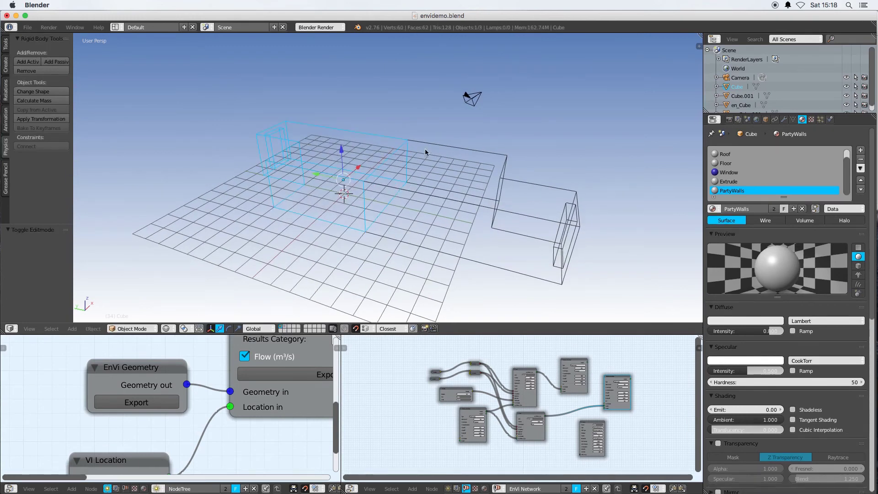
Step: Check that the neighbouring Cube.001 zone also has a PartyWalls material slot
right_click(424, 149)
key("Tab")
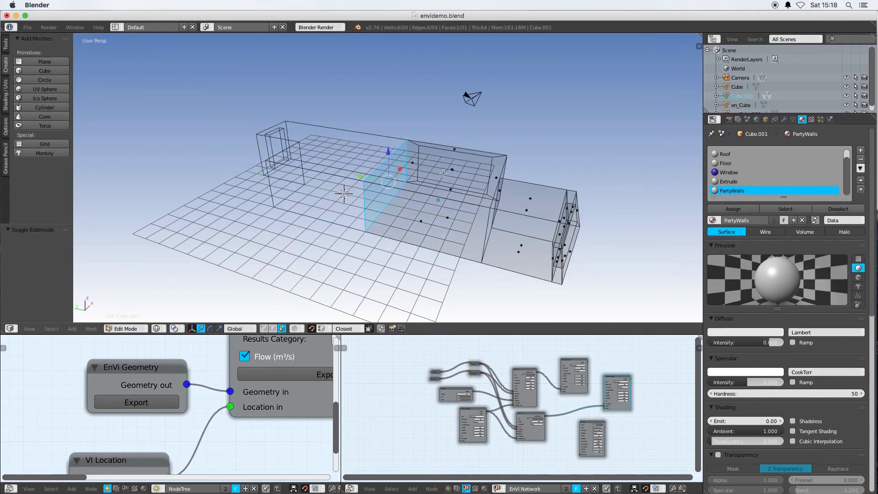
key("Tab")
middle_click_drag(368, 243, 398, 215)
scroll(411, 236, "down", 3)
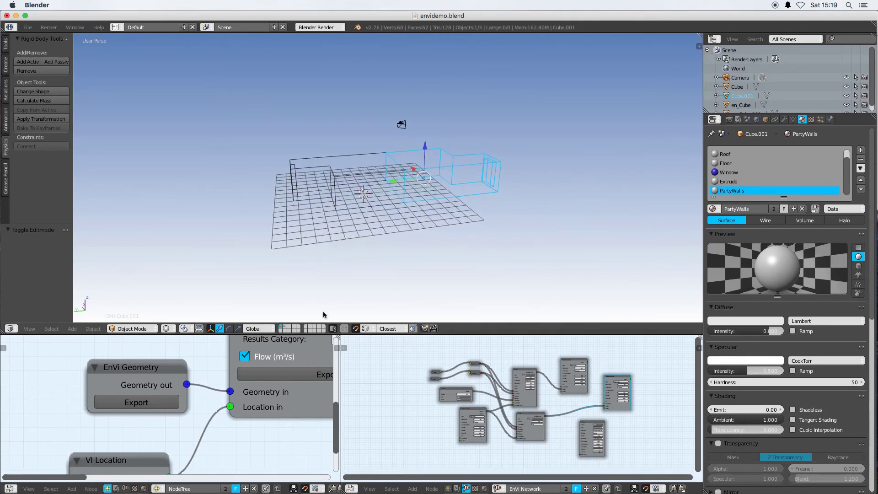
Step: Re-export the EnVi geometry, lower the red Zone node, and maximise the network to show en_PartyWalls_3_b sockets
left_click(164, 400)
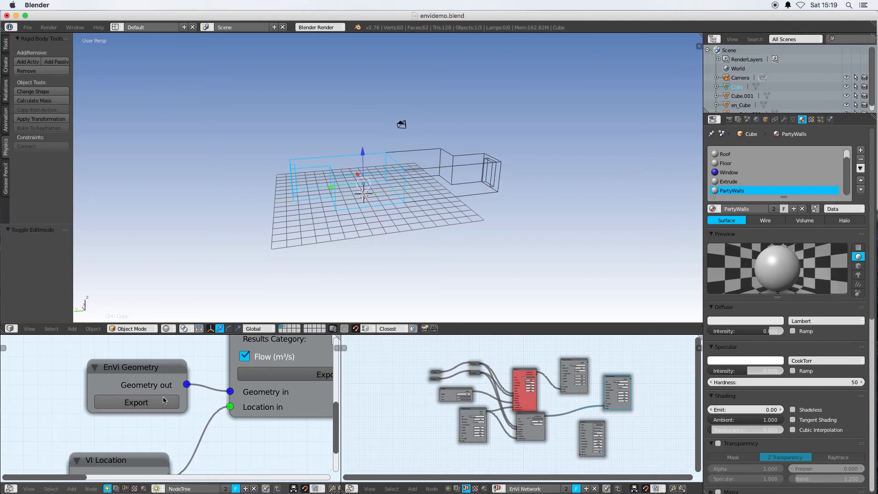
scroll(545, 391, "up", 1)
scroll(545, 391, "up", 2)
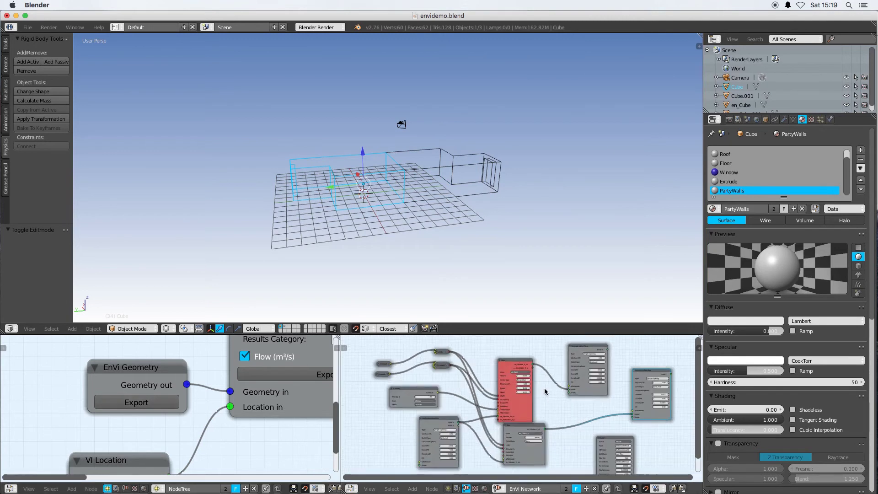
scroll(547, 401, "down", 2)
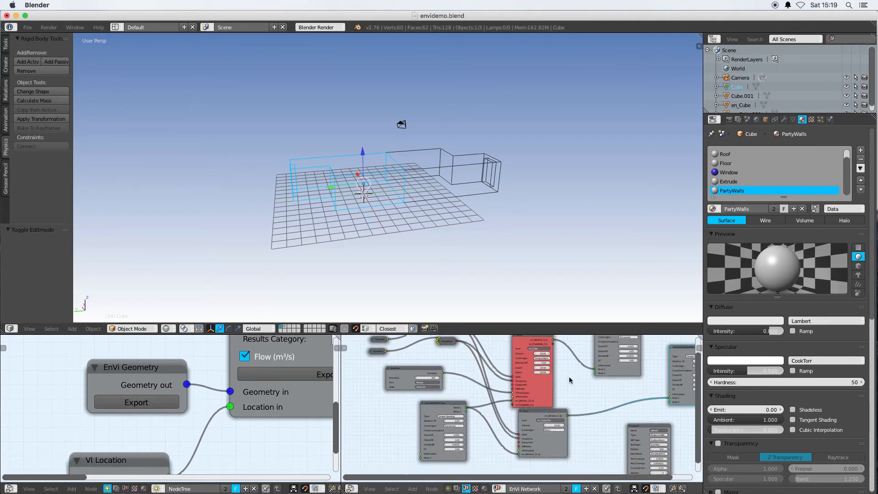
left_click_drag(542, 415, 544, 445)
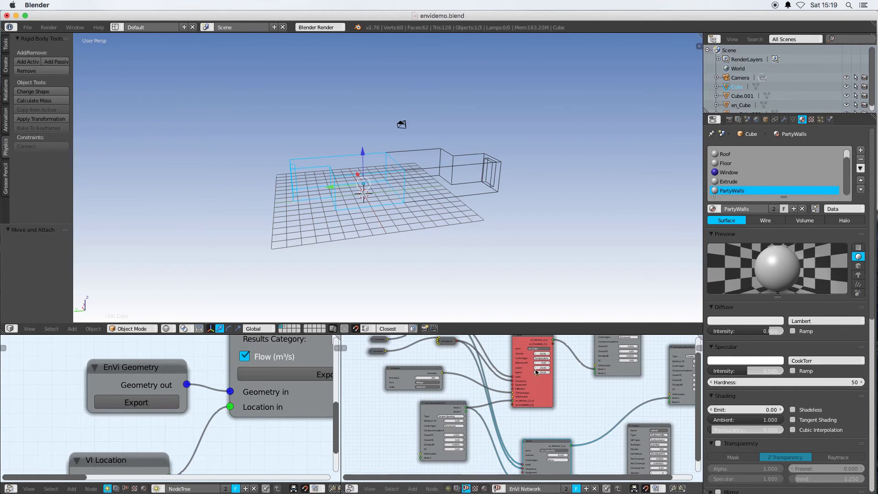
scroll(568, 416, "down", 1)
scroll(568, 417, "down", 1)
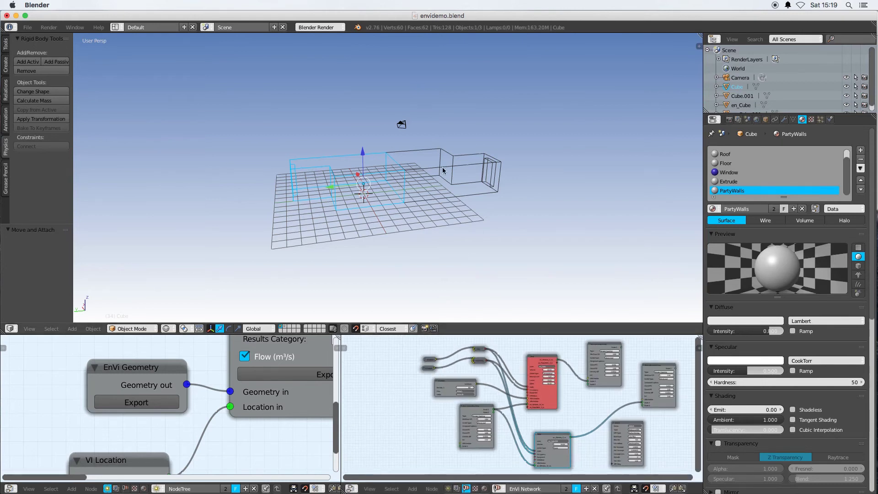
scroll(550, 377, "up", 1)
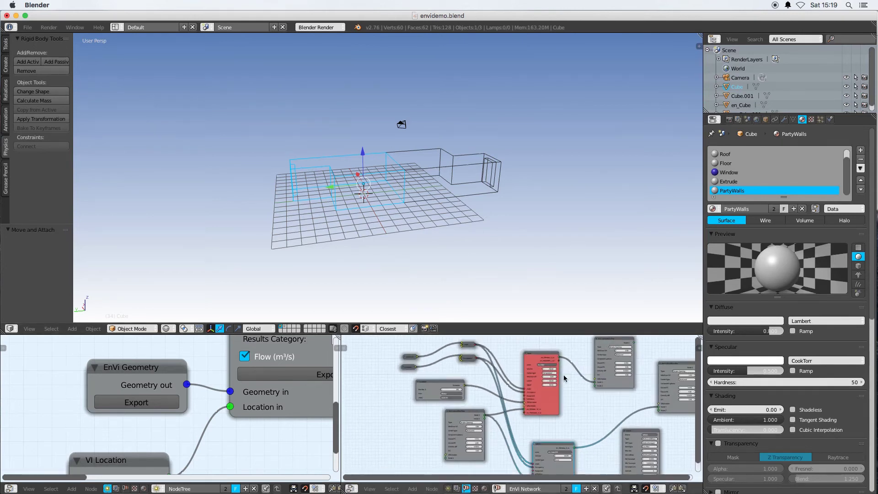
key("ctrl+Up")
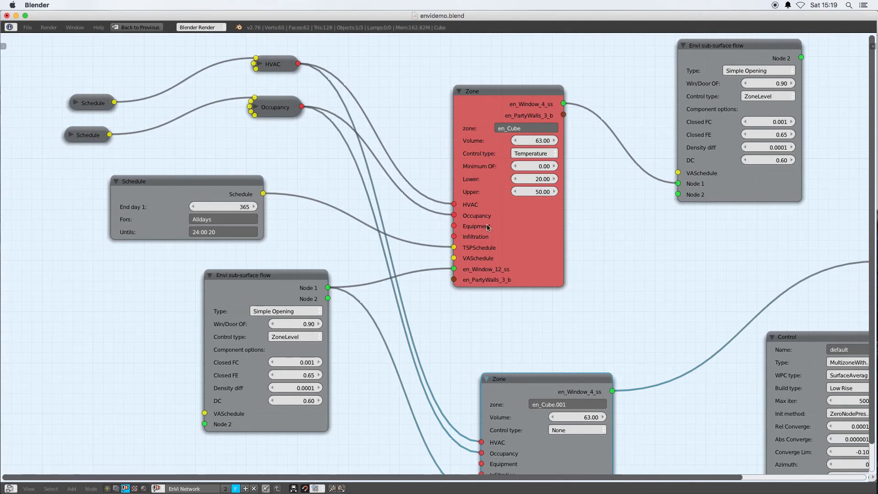
scroll(486, 224, "down", 2)
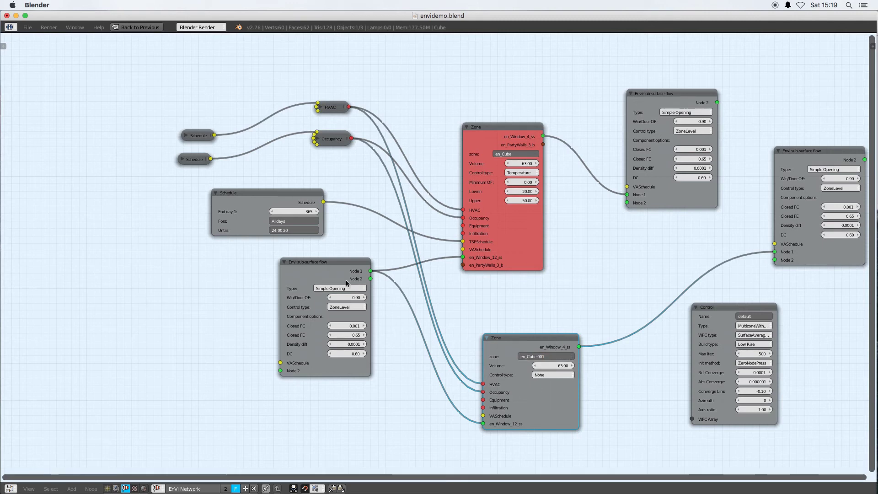
Step: Give Cube.001's shared wall face the PartyWalls material
key("ctrl+Up")
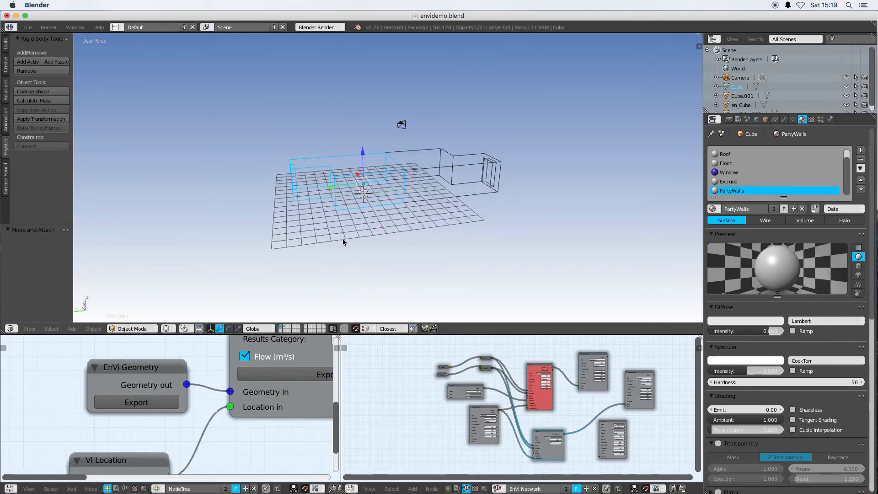
scroll(551, 374, "up", 5)
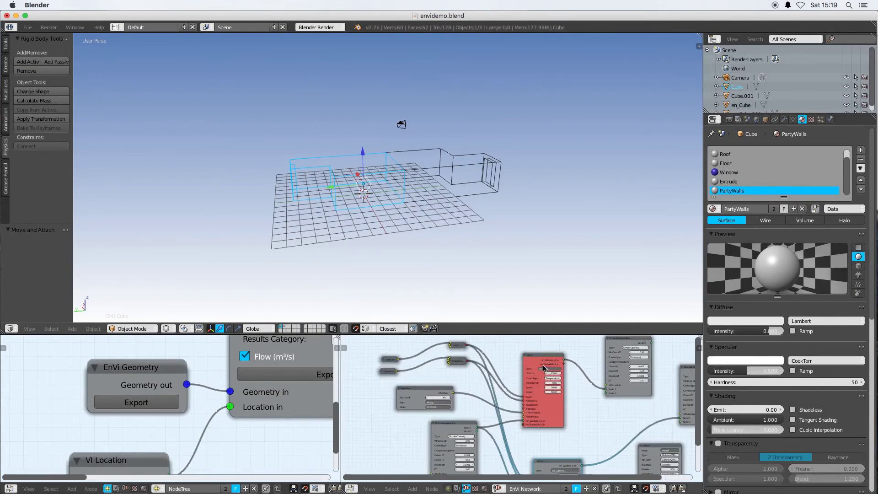
scroll(552, 375, "up", 2)
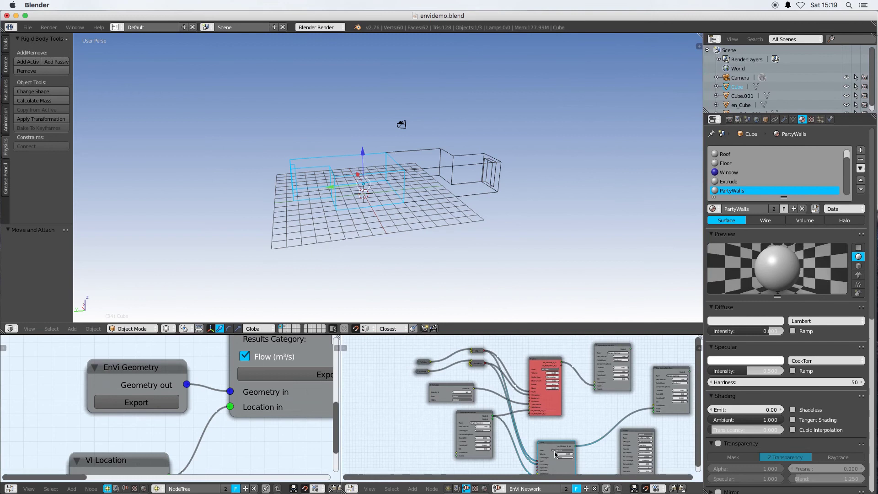
scroll(559, 458, "down", 4, "shift")
scroll(560, 458, "up", 2)
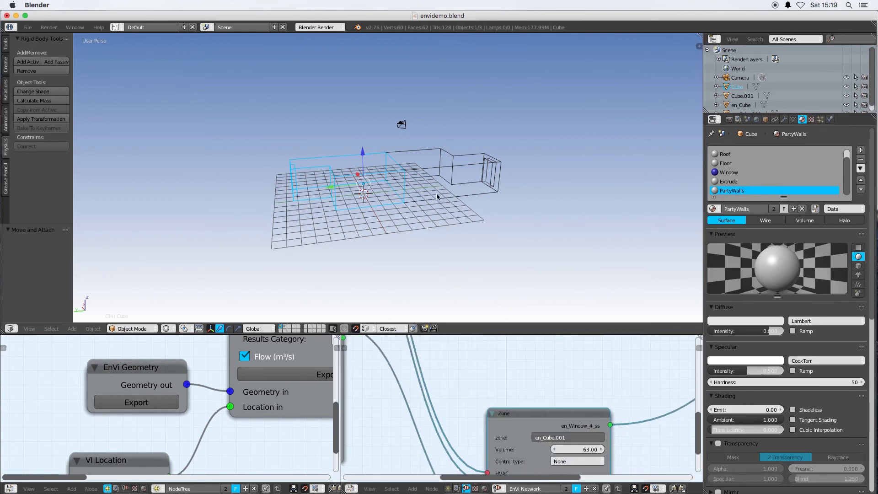
right_click(446, 168)
middle_click_drag(446, 168, 408, 170)
scroll(408, 170, "up", 3)
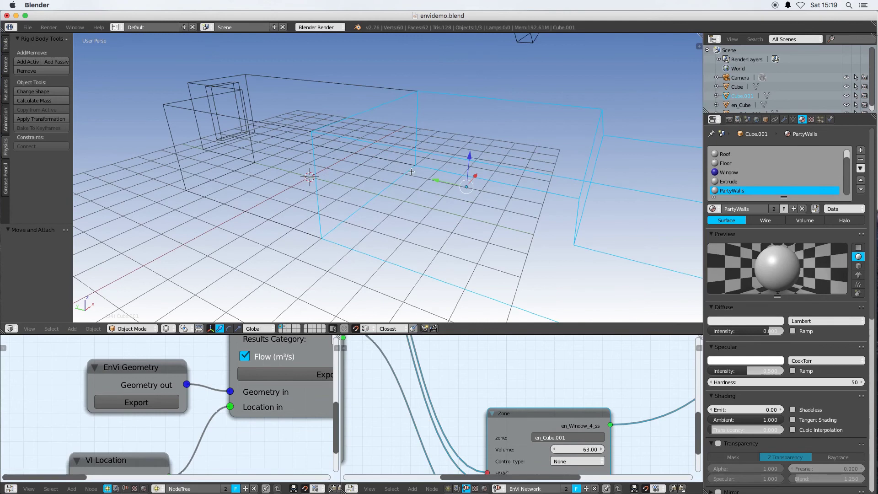
key("Tab")
right_click(381, 157)
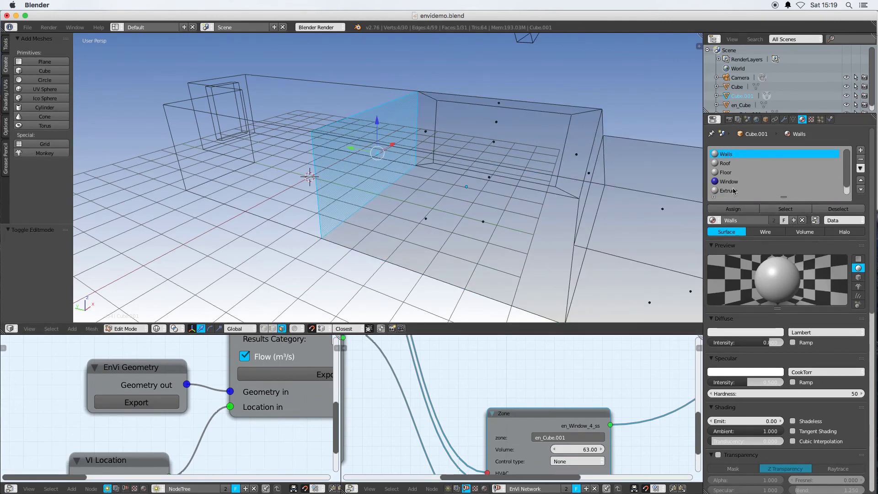
scroll(845, 178, "down", 1)
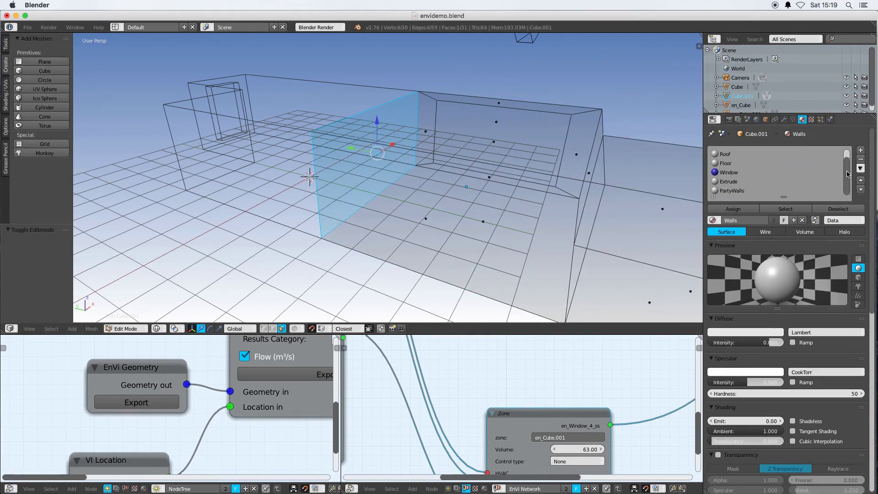
left_click(740, 190)
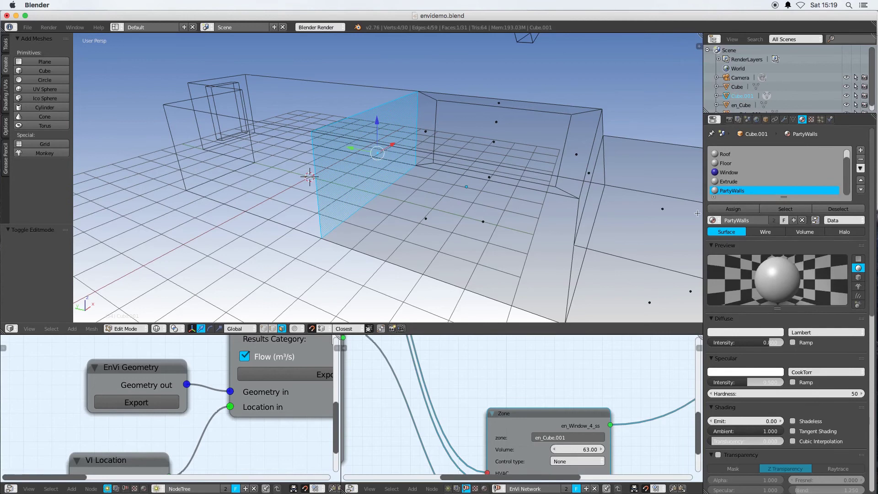
key("Tab")
Step: Re-export the geometry and maximise the network to see en_Cube.001's new en_PartyWalls_3_b socket
scroll(421, 212, "down", 5)
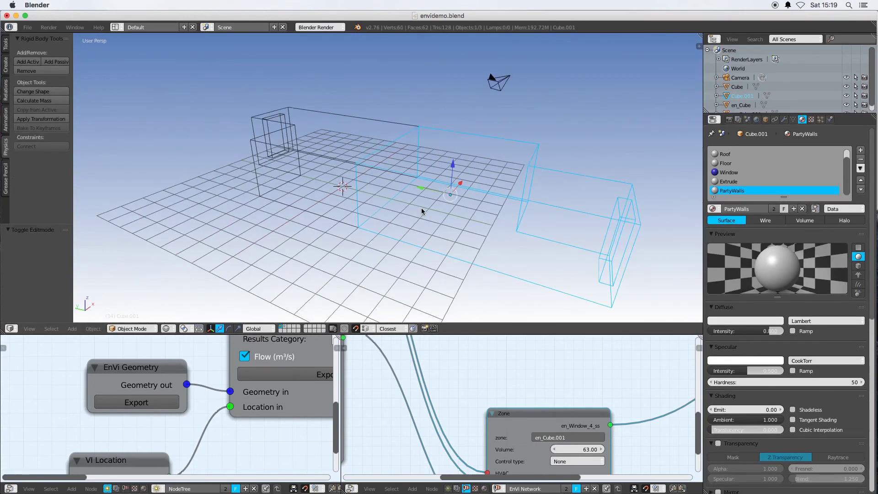
scroll(421, 212, "down", 2)
left_click(136, 402)
scroll(527, 378, "down", 1)
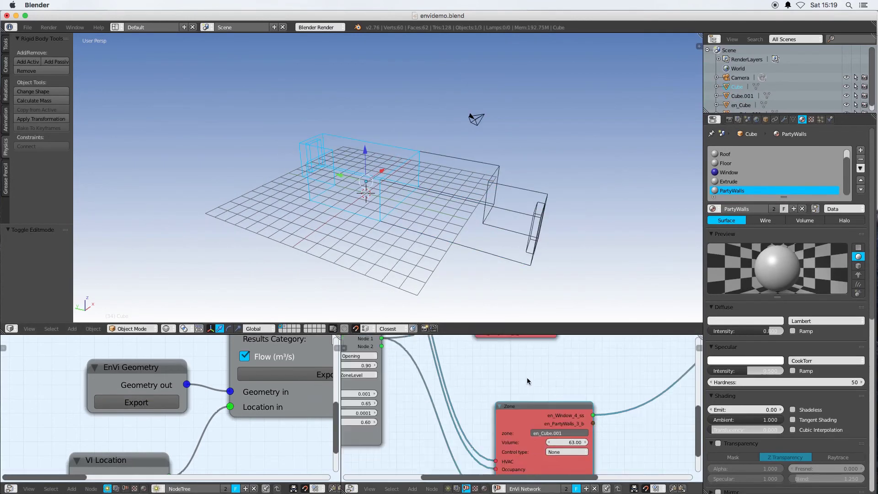
scroll(526, 377, "down", 4)
middle_click_drag(525, 377, 489, 382)
scroll(482, 359, "up", 3)
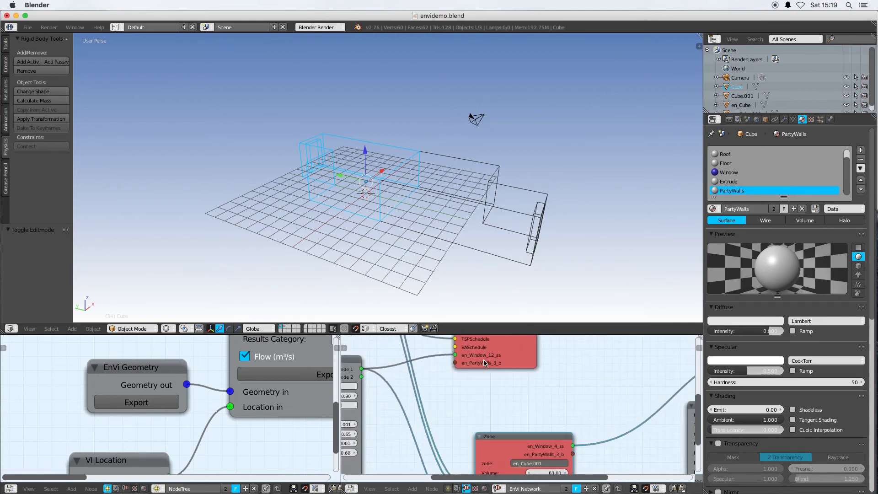
key("ctrl+Up")
Step: Link en_Cube's en_PartyWalls_3_b output to en_Cube.001's en_PartyWalls_3_b input
scroll(427, 207, "down", 3)
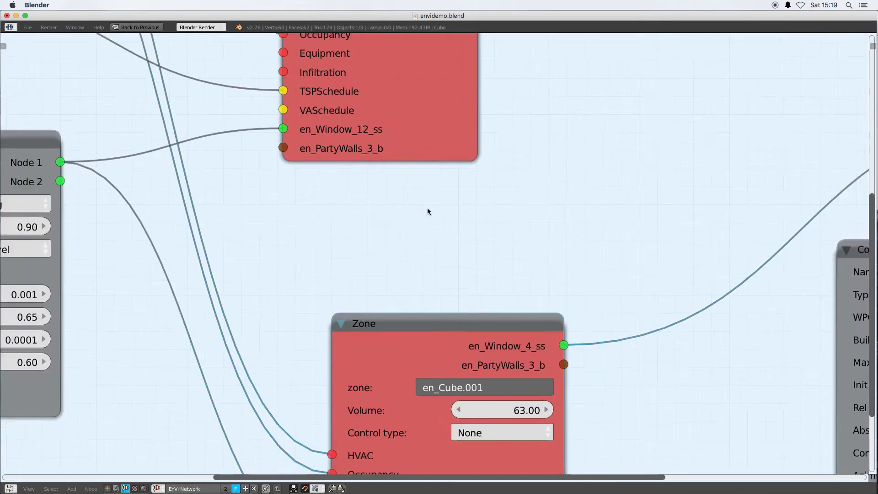
scroll(424, 208, "down", 1)
scroll(471, 185, "down", 1)
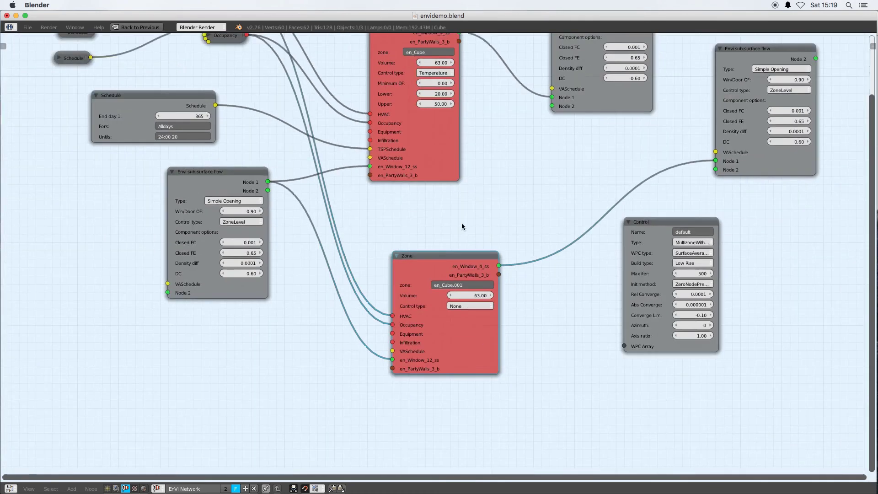
left_click_drag(434, 255, 539, 168)
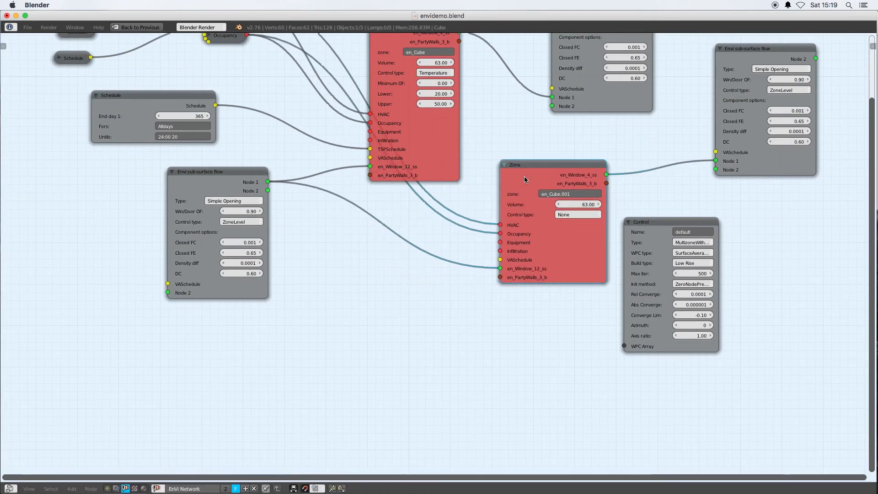
middle_click_drag(393, 284, 368, 335)
left_click_drag(434, 91, 480, 331)
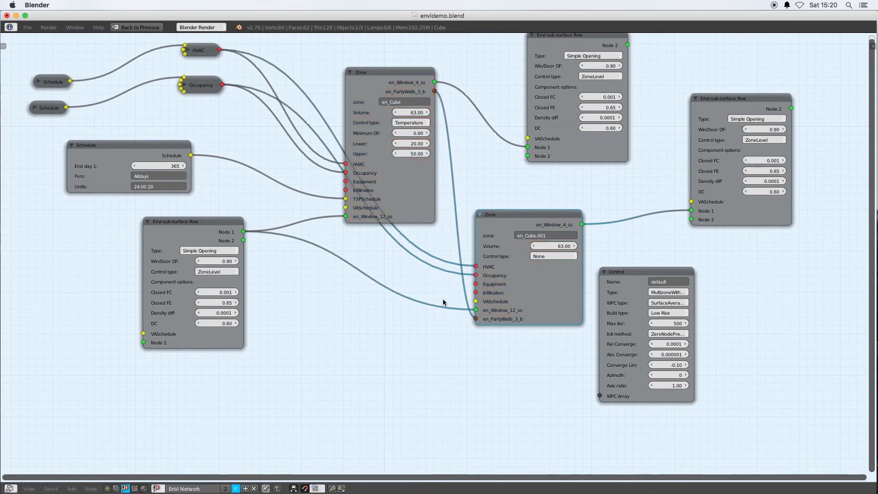
Step: Rearrange the flow, en_Cube Zone, Schedule, Occupancy and HVAC nodes into a clearer layout
left_click_drag(207, 221, 76, 310)
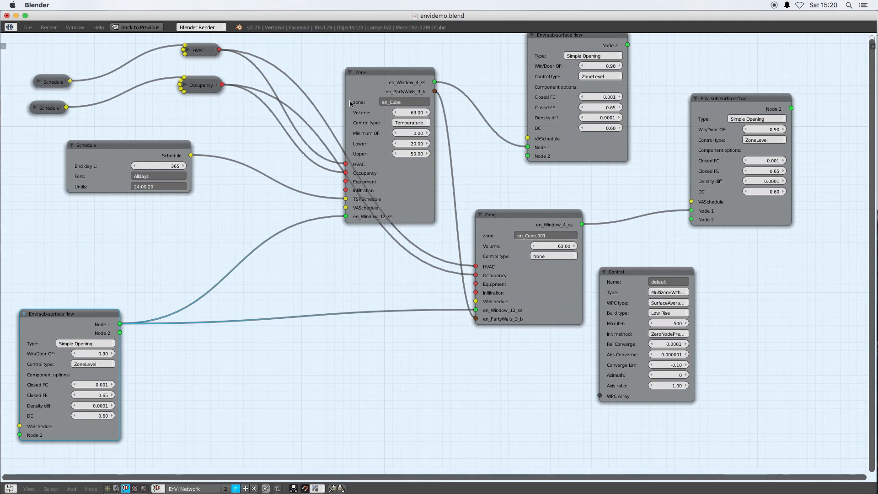
left_click_drag(391, 76, 280, 168)
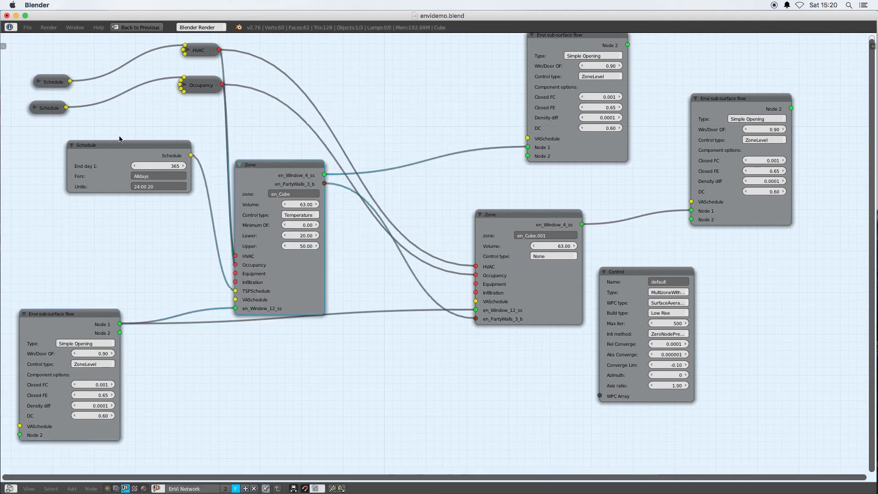
left_click_drag(122, 144, 66, 208)
scroll(117, 128, "down", 1)
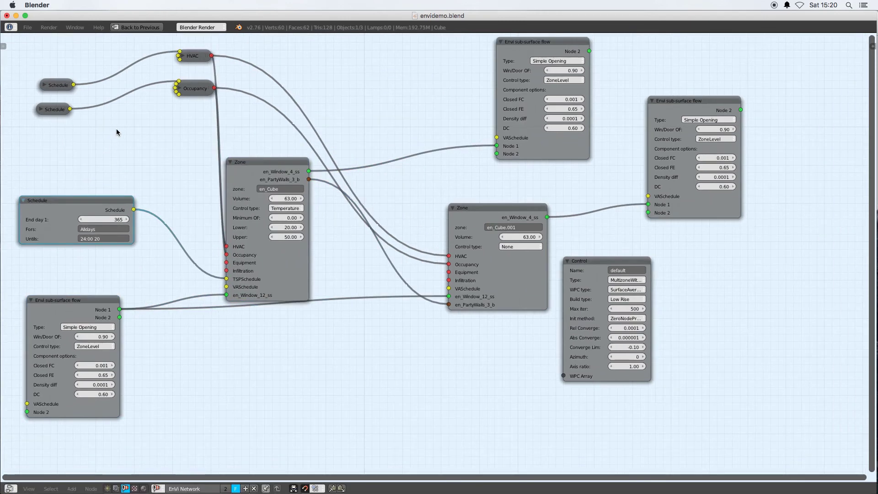
scroll(117, 129, "down", 2)
left_click_drag(185, 97, 127, 140)
mouse_move(186, 69)
left_mouse_down()
mouse_move(135, 100)
mouse_move(195, 67)
mouse_move(175, 61)
left_mouse_up()
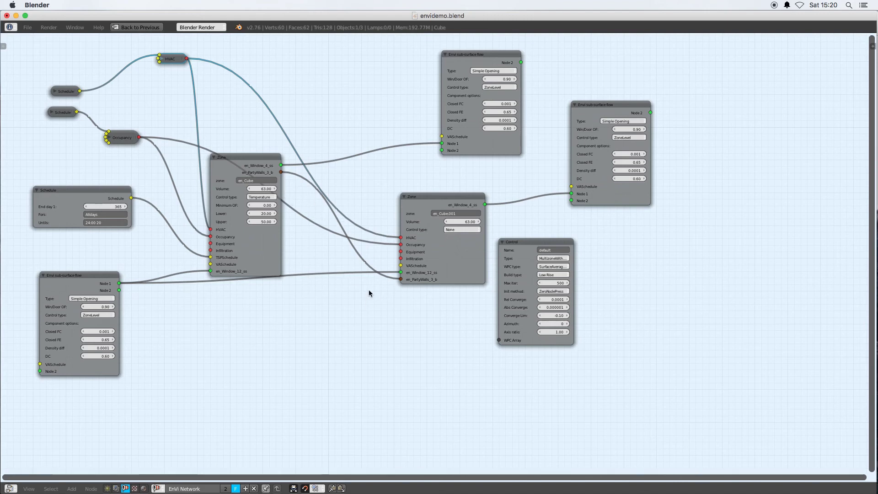
Step: Export the two-zone EnVi model and run the EnVi Simulation calculation
key("ctrl+Up")
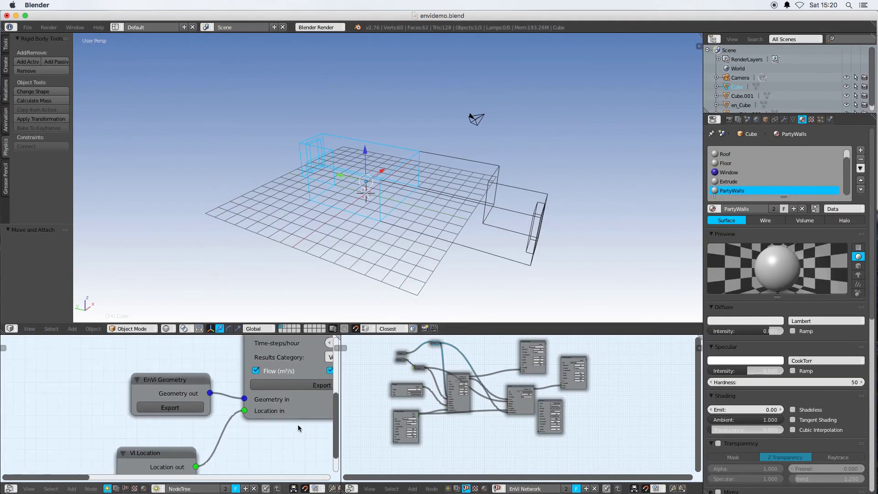
scroll(256, 412, "down", 2)
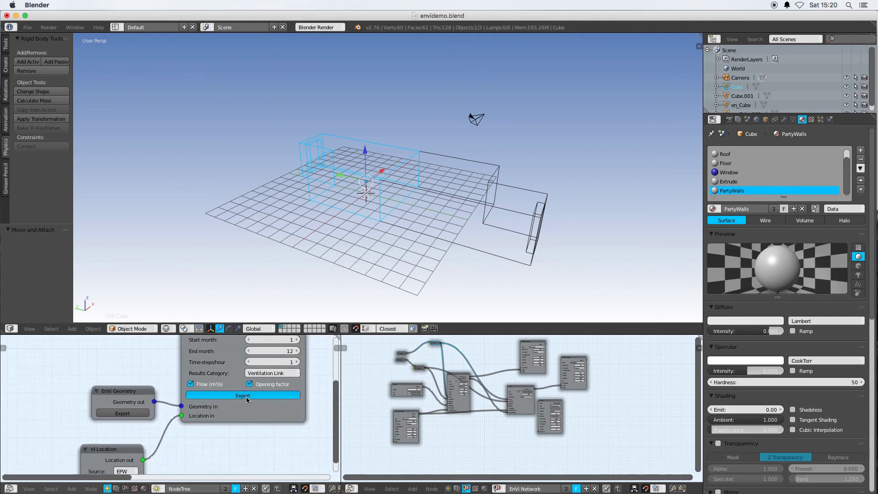
left_click(246, 399)
middle_click_drag(314, 430, 151, 443)
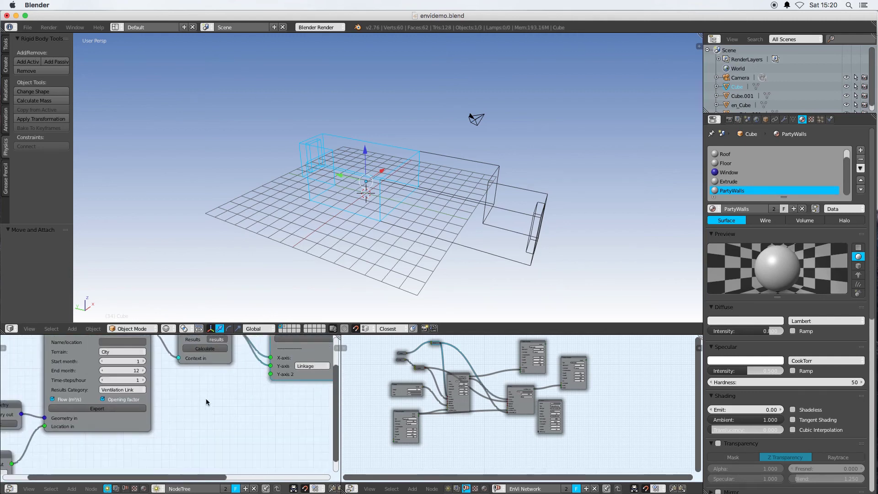
middle_click_drag(206, 402, 190, 435)
left_click(189, 389)
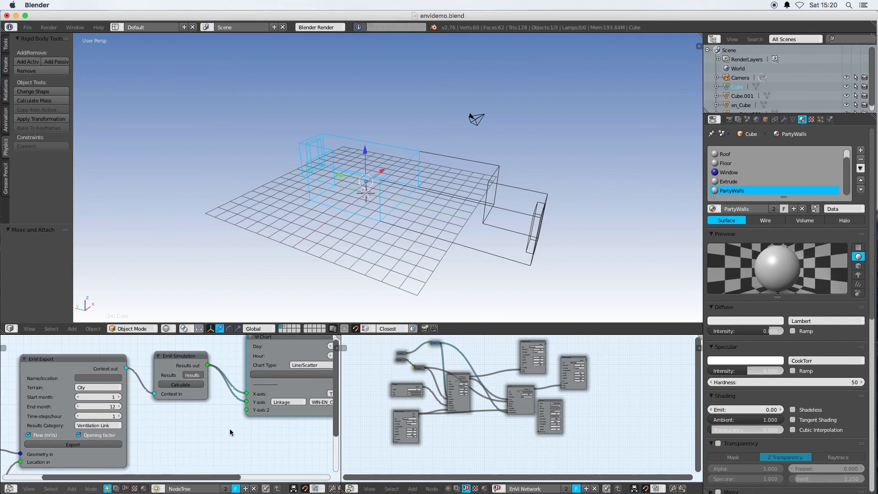
Step: Plot hourly Heating (W) for zone EN_CUBE.001 in the VI Chart node, then close the figure
key("ctrl+Up")
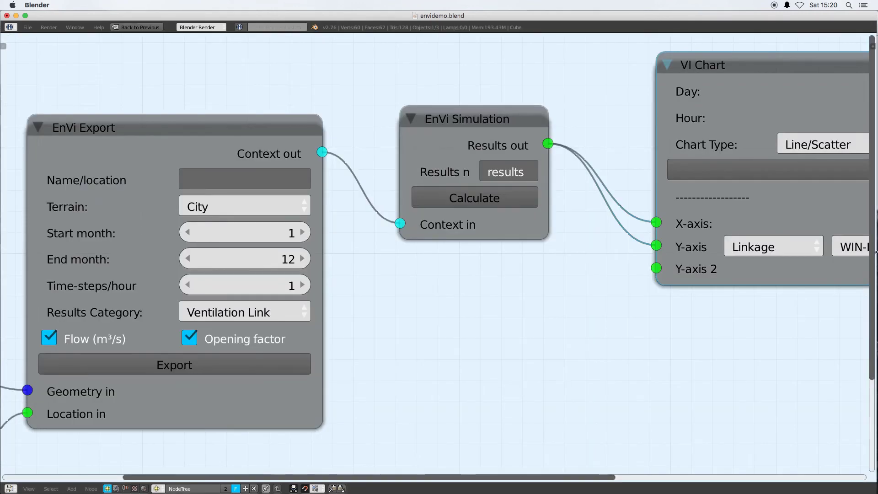
middle_click_drag(876, 251, 366, 295)
left_click(374, 258)
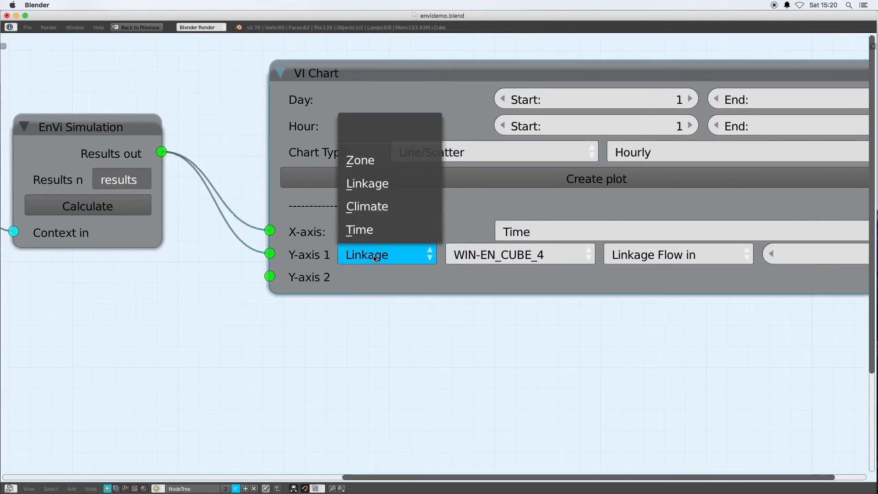
left_click(377, 164)
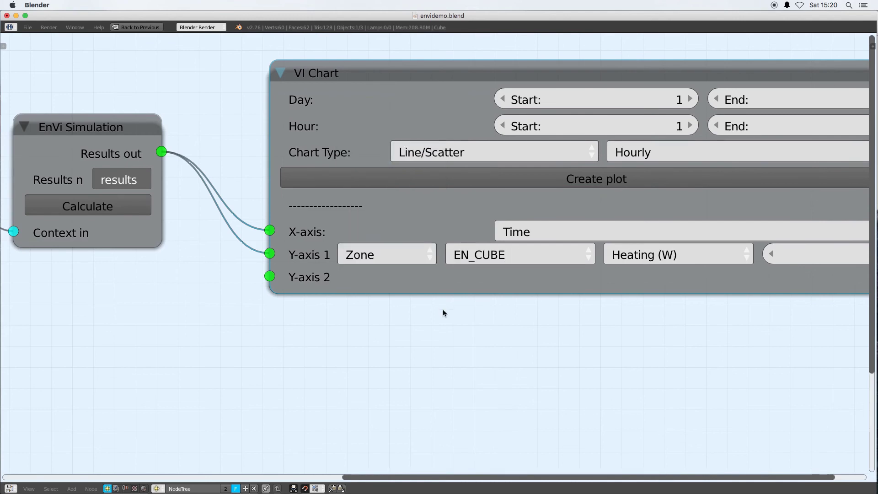
left_click(519, 259)
left_click(511, 205)
scroll(610, 308, "down", 3)
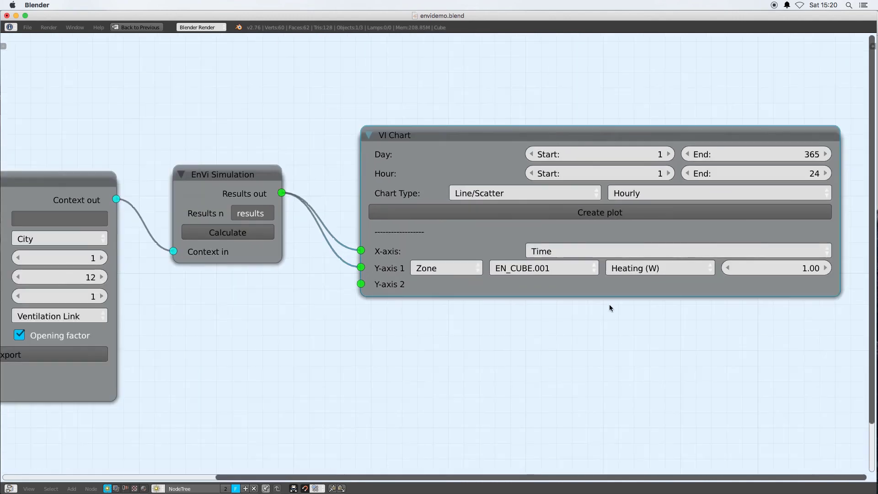
left_click(596, 216)
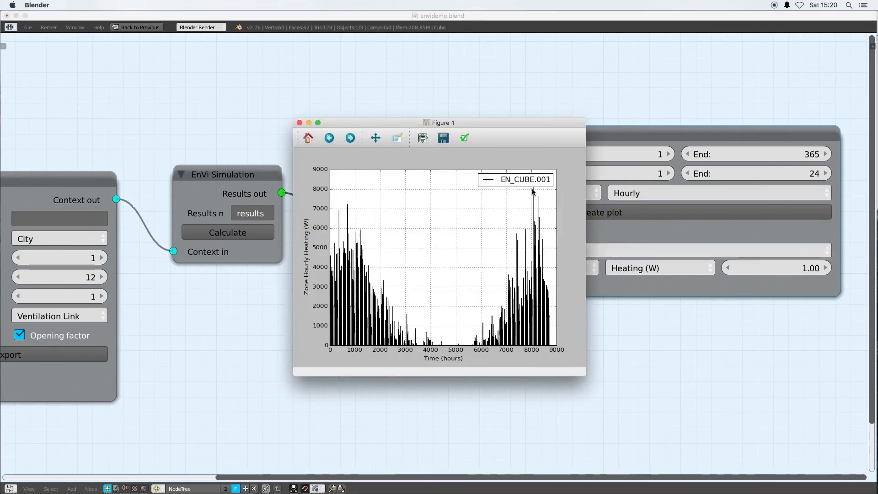
key("super+w")
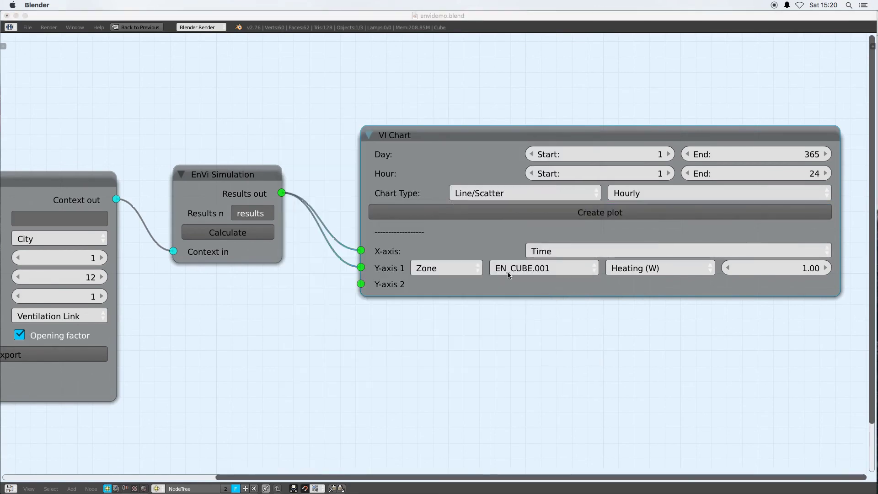
Step: Plot Linkage Flow in for WIN-EN_CUBE_12, close the figure, and restore the multi-panel layout
left_click(443, 270)
left_click(441, 216)
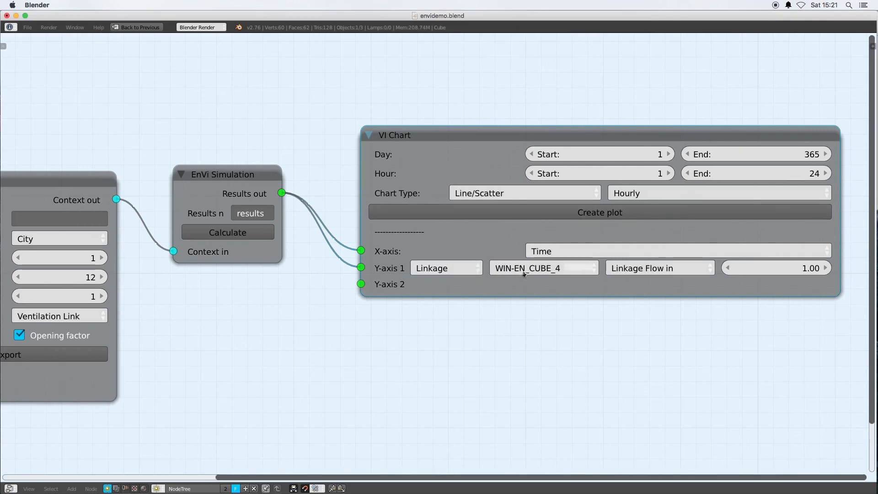
left_click(572, 268)
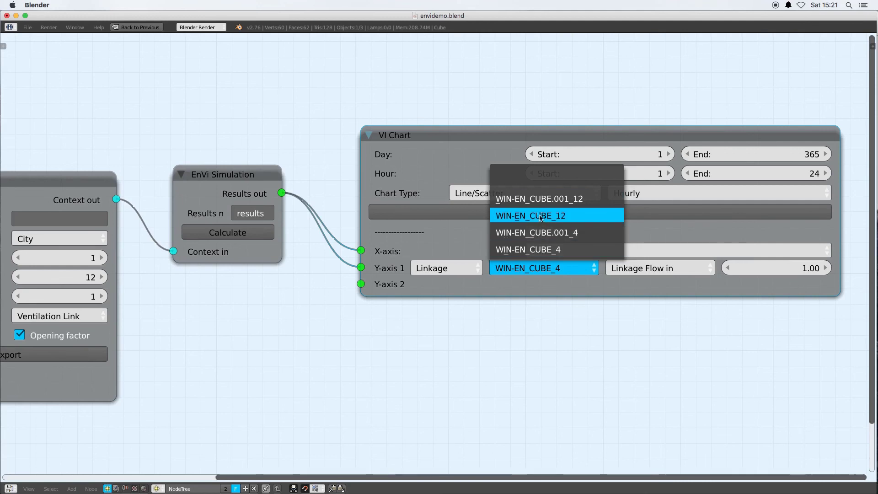
left_click(549, 215)
left_click(607, 214)
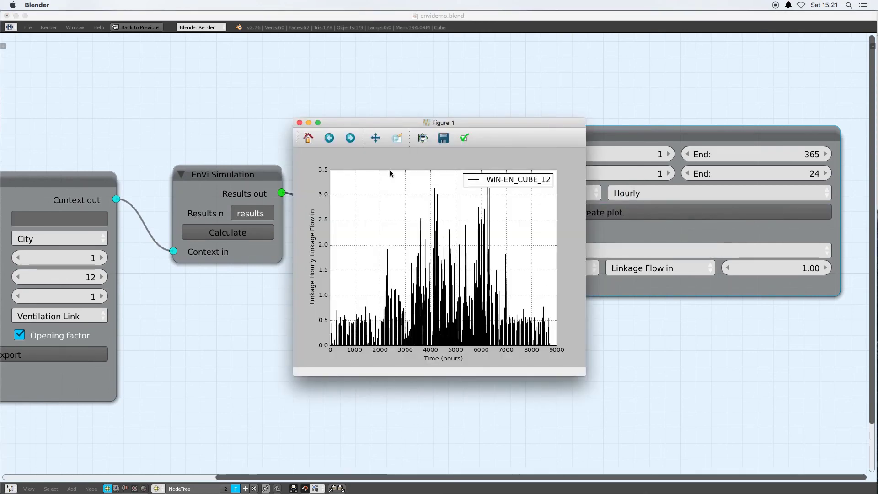
left_click(299, 123)
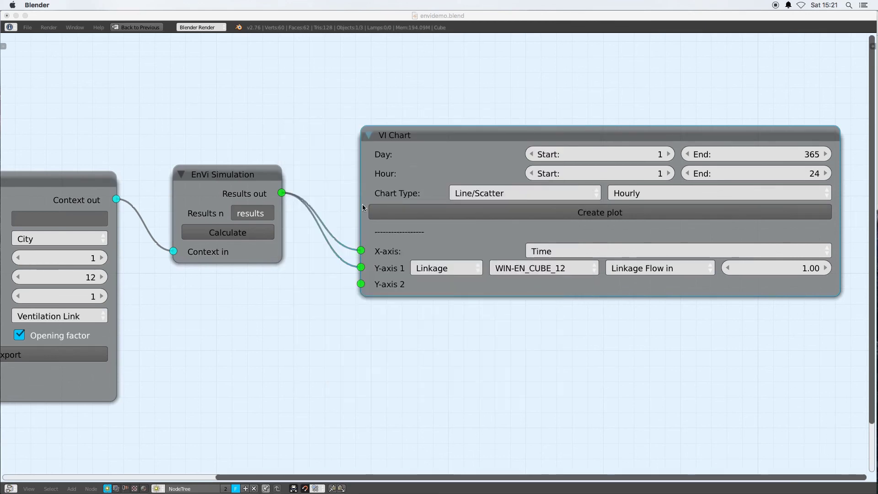
key("ctrl+Up")
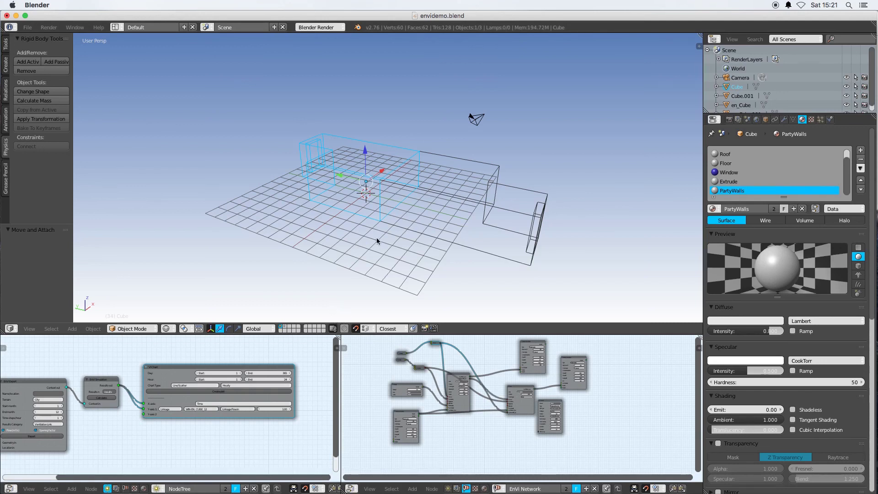
Step: Maximise the EnVi Network editor and zoom out to show all zone, schedule and flow nodes
scroll(374, 209, "up", 5)
scroll(350, 234, "down", 8)
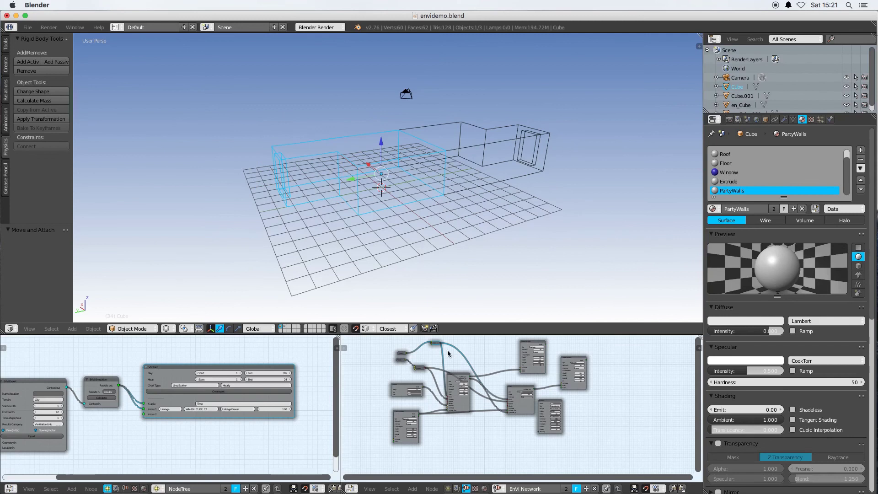
key("ctrl+Up")
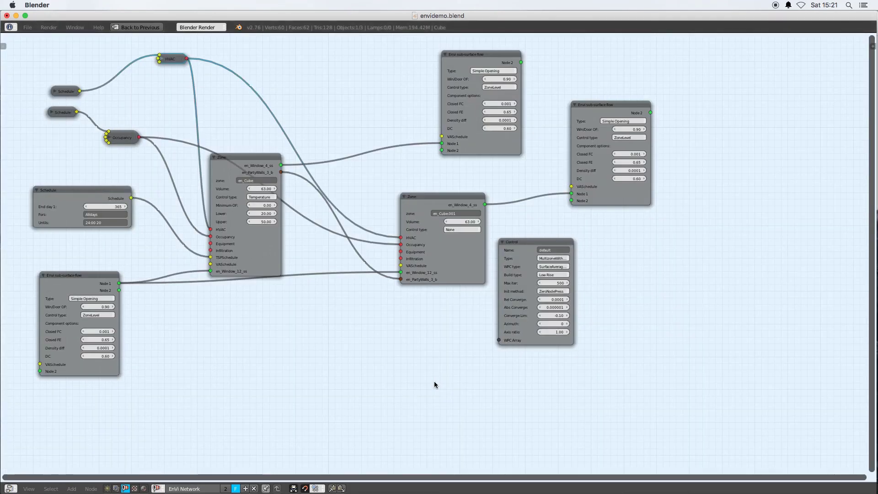
middle_click_drag(425, 361, 374, 402, "ctrl")
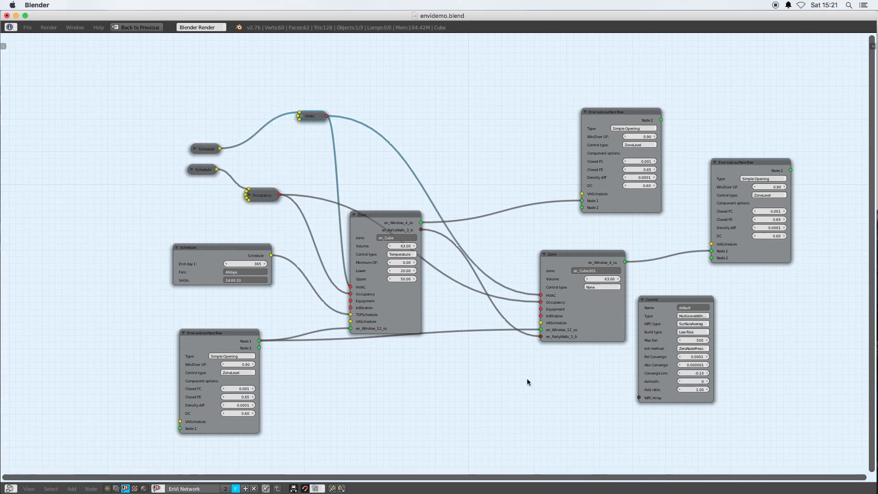
scroll(484, 369, "down", 2)
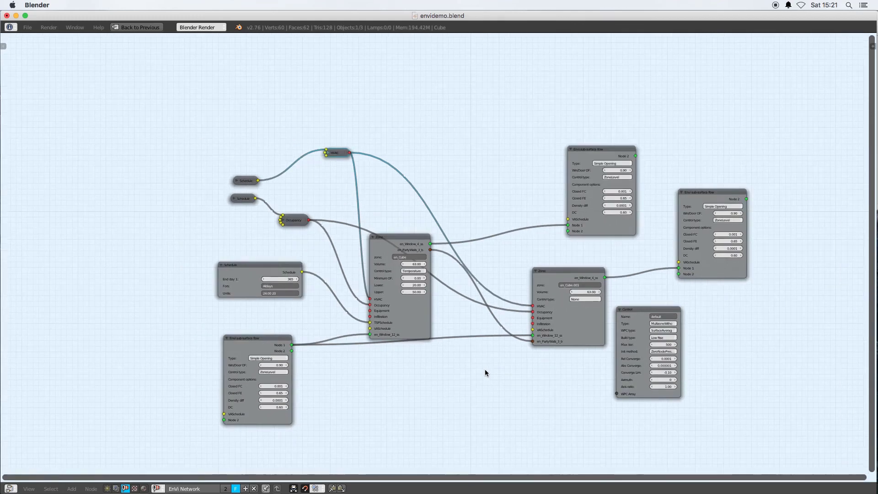
scroll(490, 380, "down", 3)
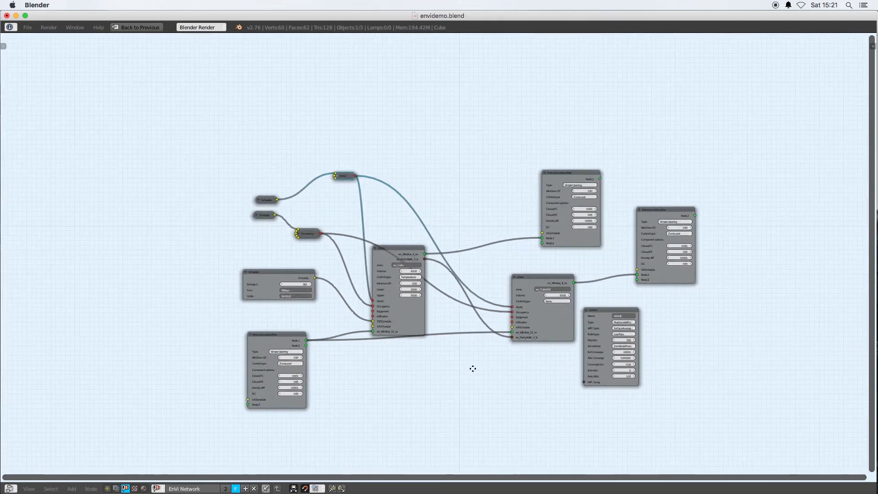